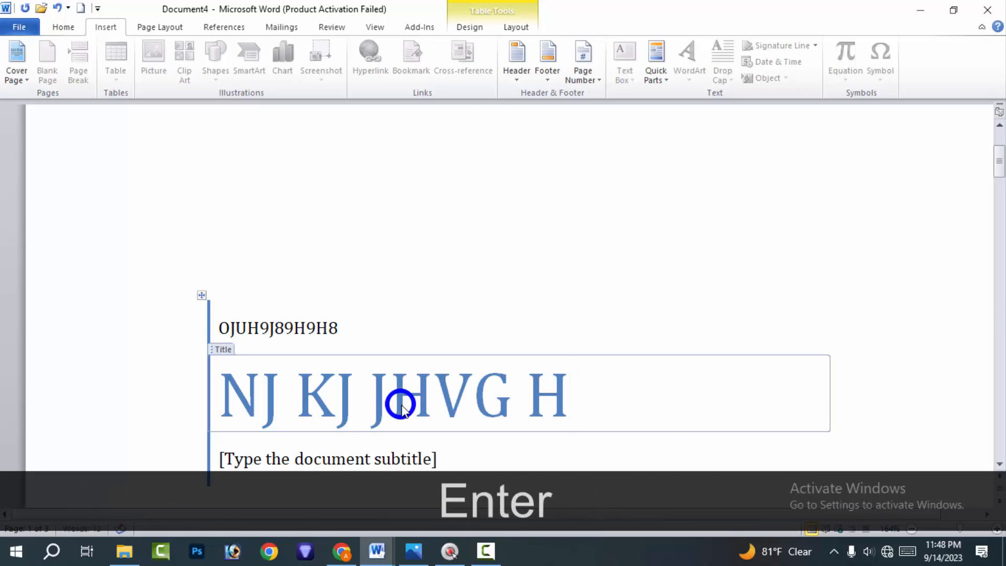
# Append NJUIBJUBUN7 to the end of the cover page's title
pyautogui.write('NJUIB')
pyautogui.press('Return')
pyautogui.write('JUBU')
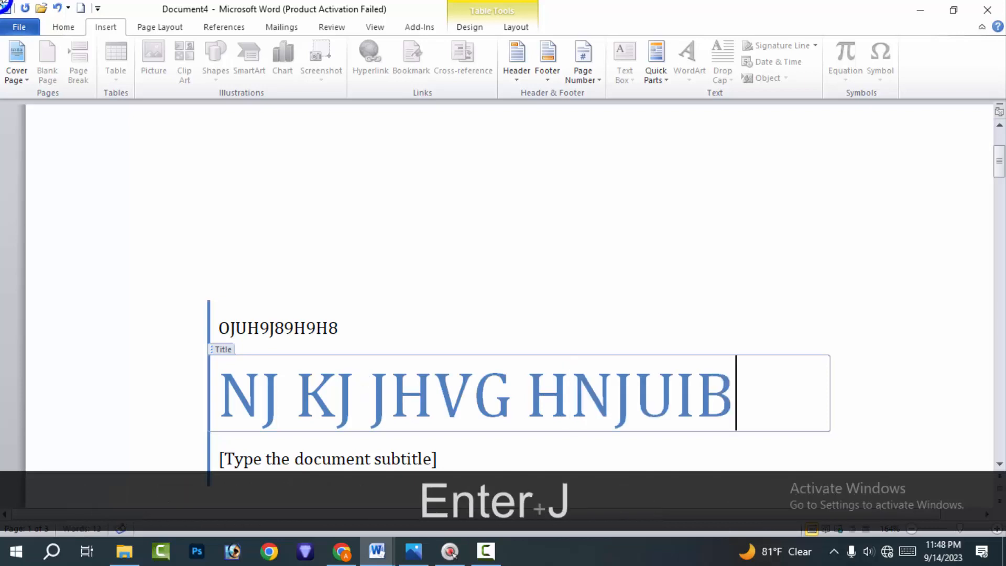
pyautogui.write('N7')
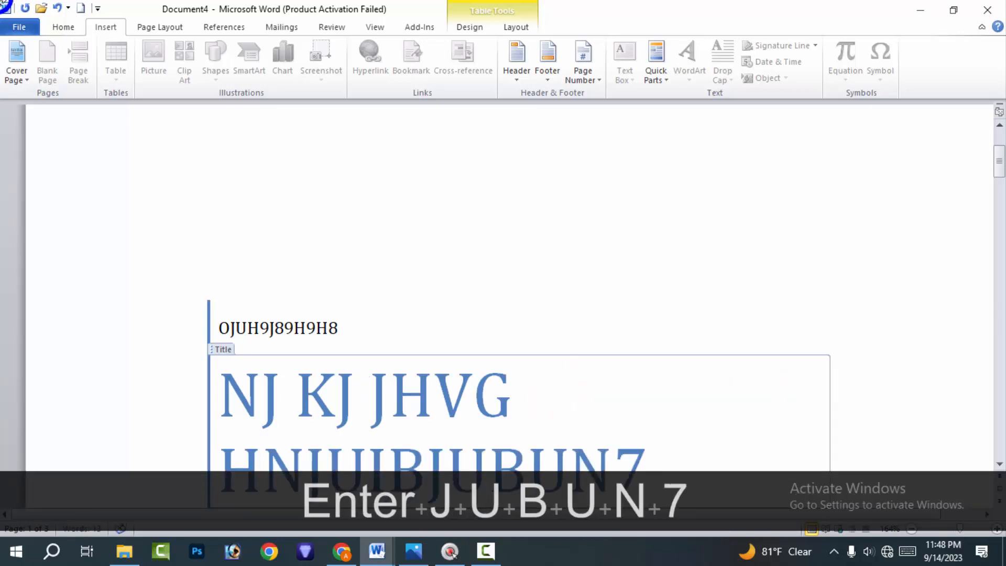
# Fill in the document subtitle below the title with 61064
pyautogui.scroll(-4, 62, 71)
pyautogui.scroll(-3, 340, 210)
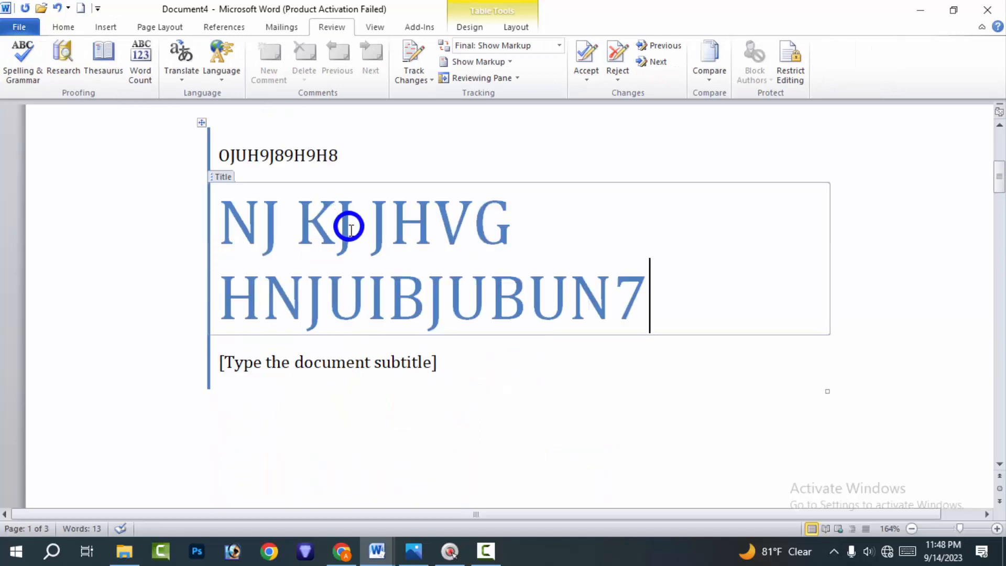
pyautogui.click(381, 362)
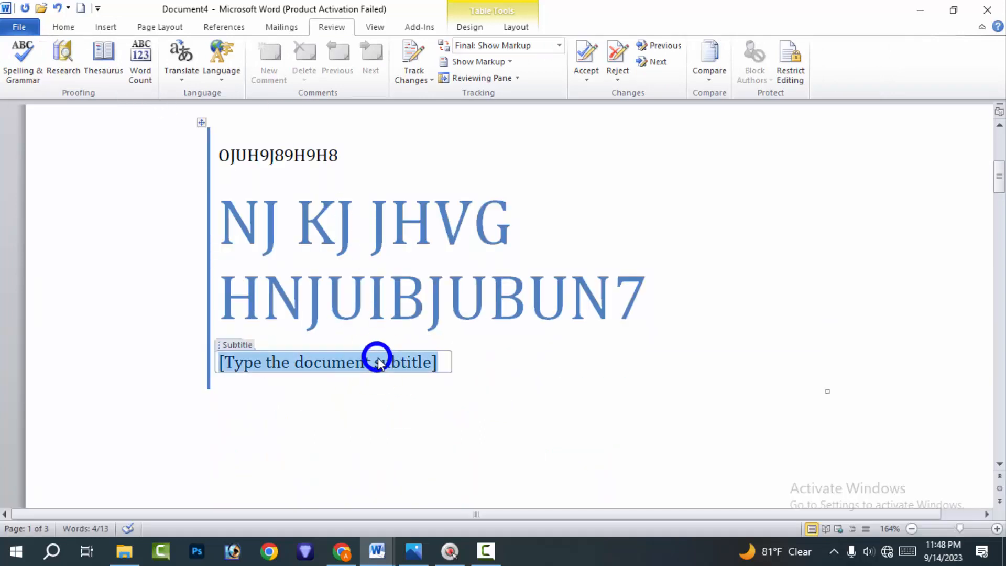
pyautogui.write('61064')
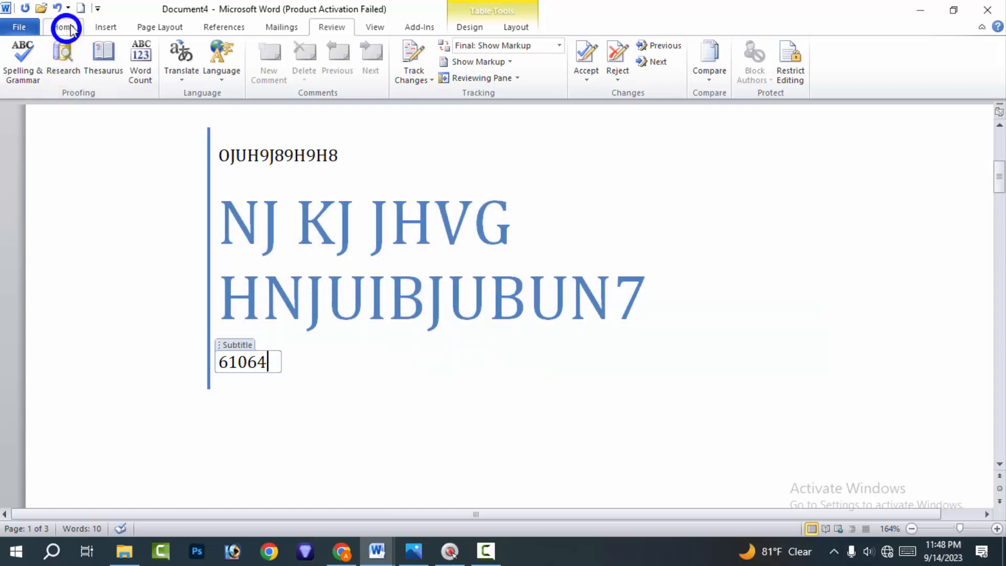
# Browse the built-in cover page designs and replace the current cover page with the Motion design
pyautogui.click(92, 26)
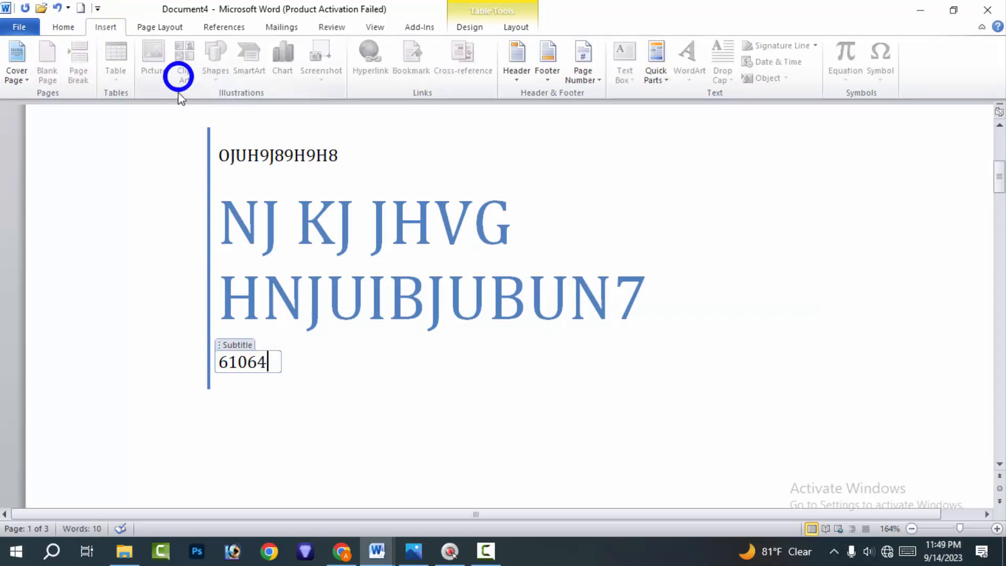
pyautogui.click(15, 63)
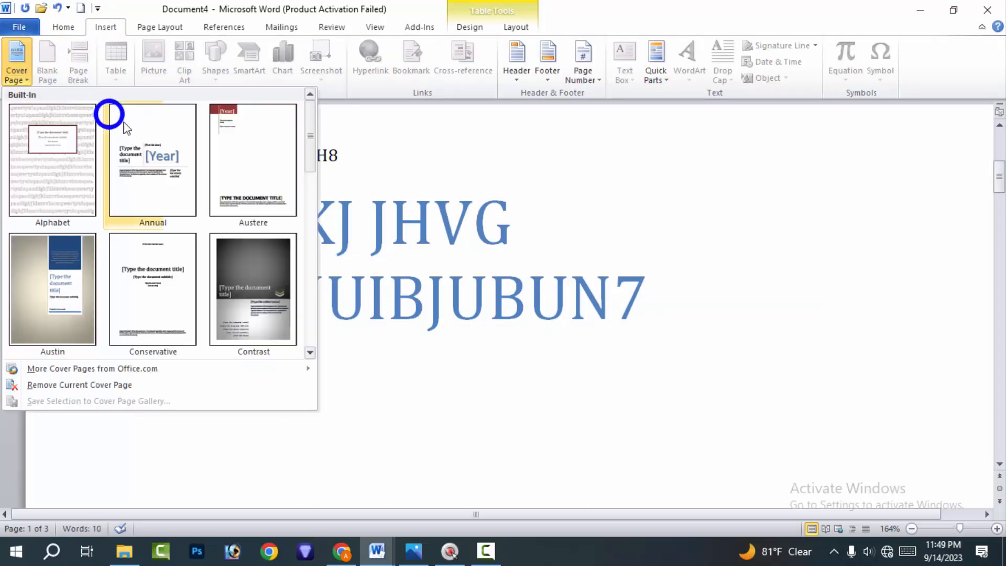
pyautogui.scroll(-3, 220, 165)
pyautogui.scroll(-2, 222, 167)
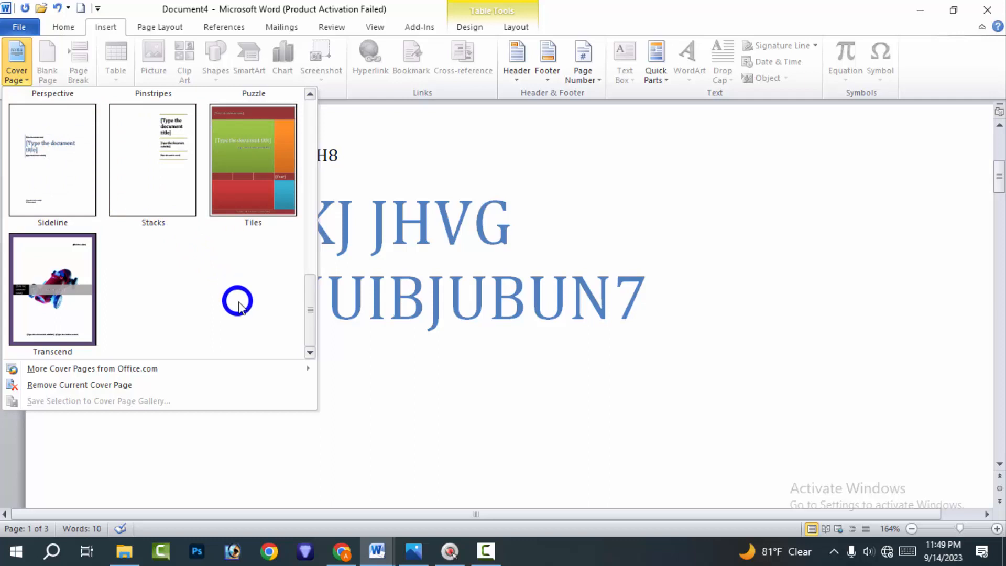
pyautogui.scroll(5, 191, 281)
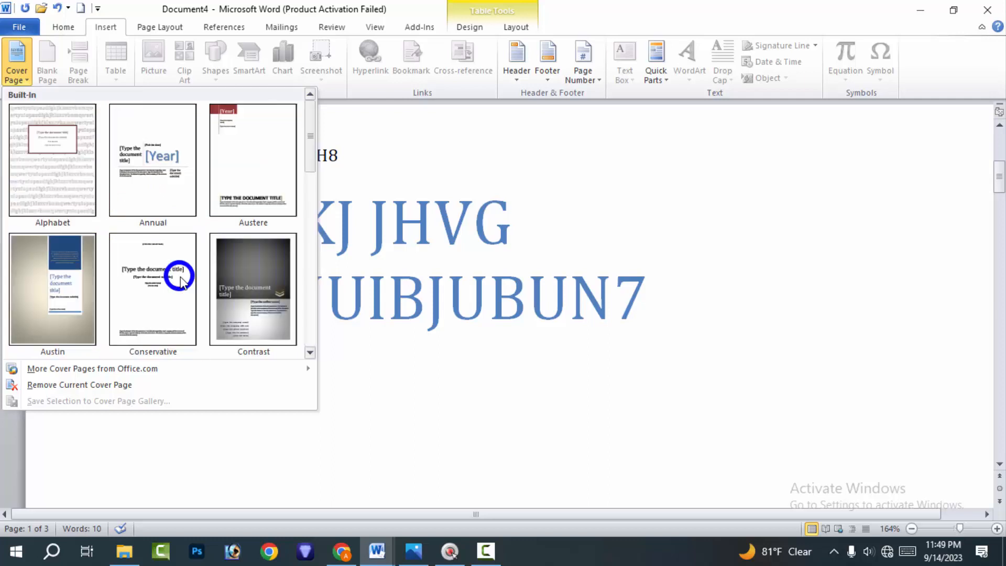
pyautogui.scroll(-5, 194, 294)
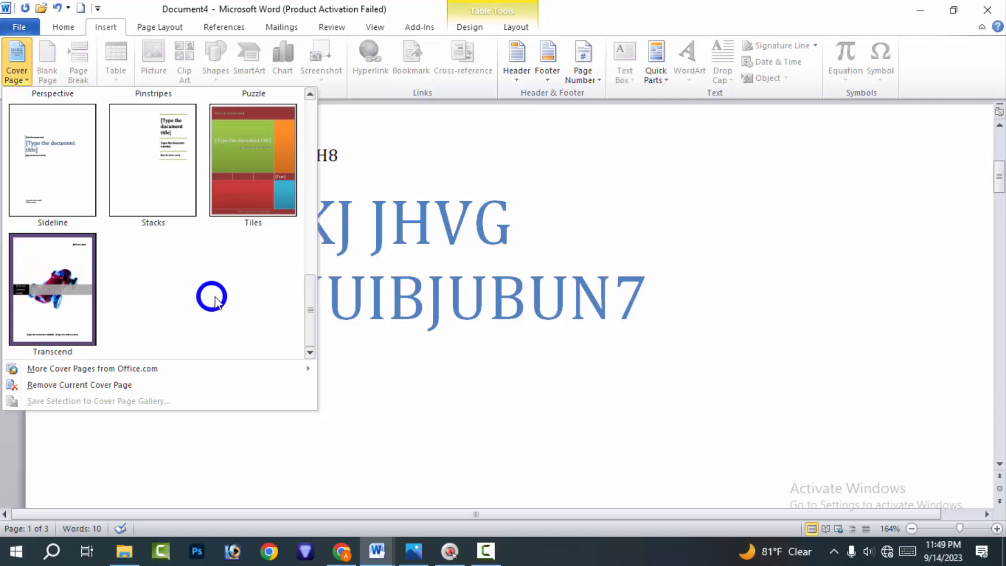
pyautogui.scroll(5, 215, 301)
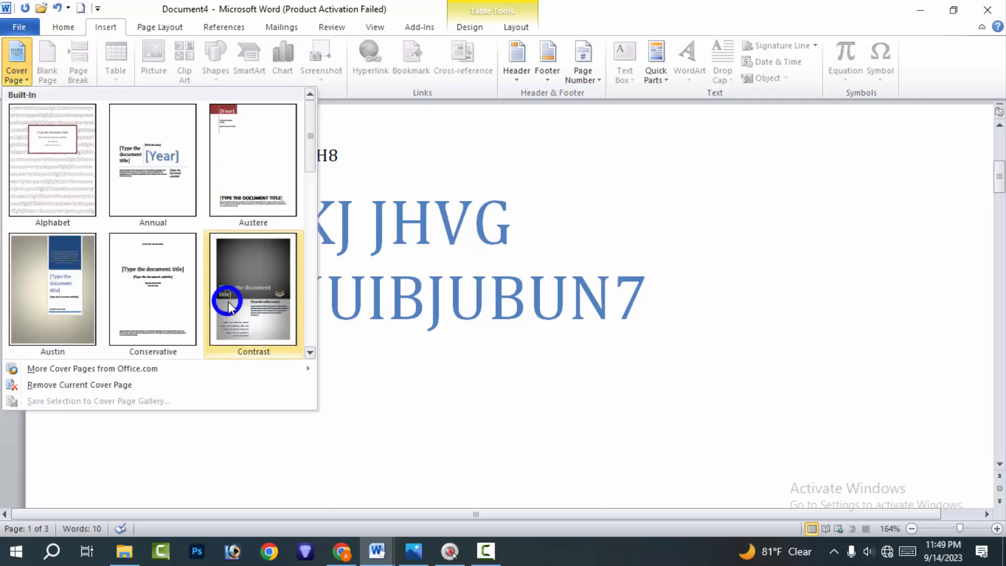
pyautogui.scroll(-3, 228, 306)
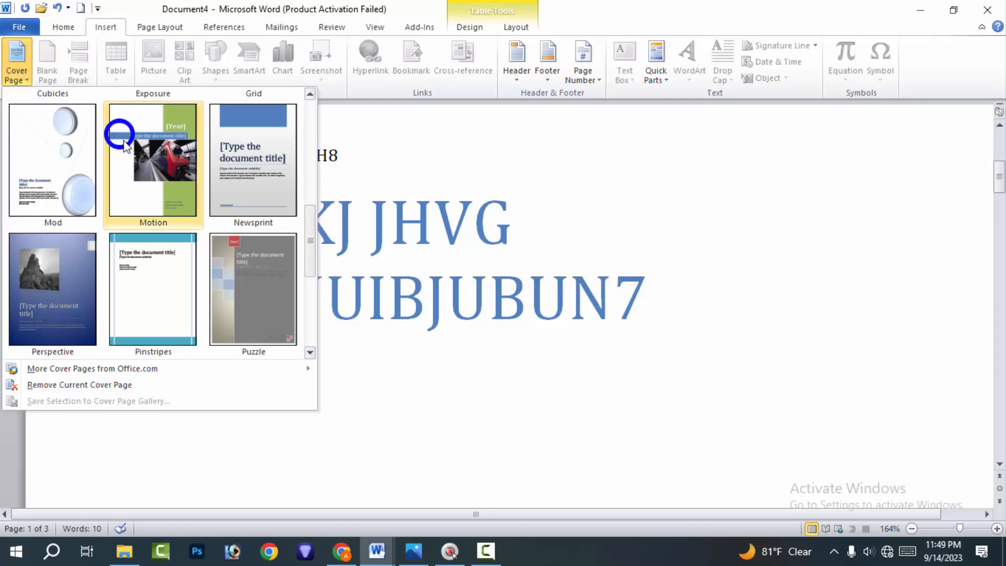
pyautogui.click(153, 165)
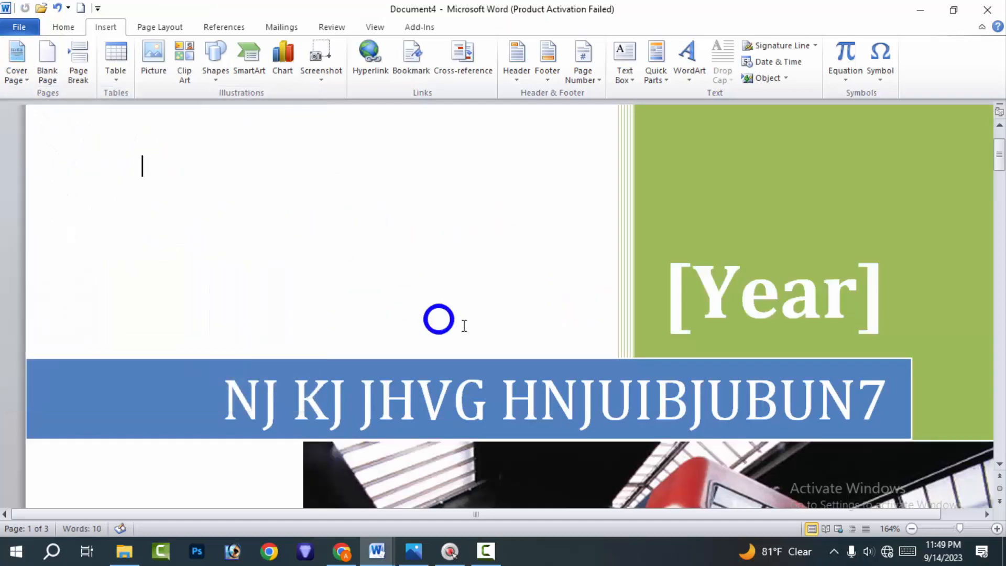
# Fill in the year placeholder in the cover page's green block with 444
pyautogui.scroll(-5, 440, 320)
pyautogui.scroll(-5, 445, 323)
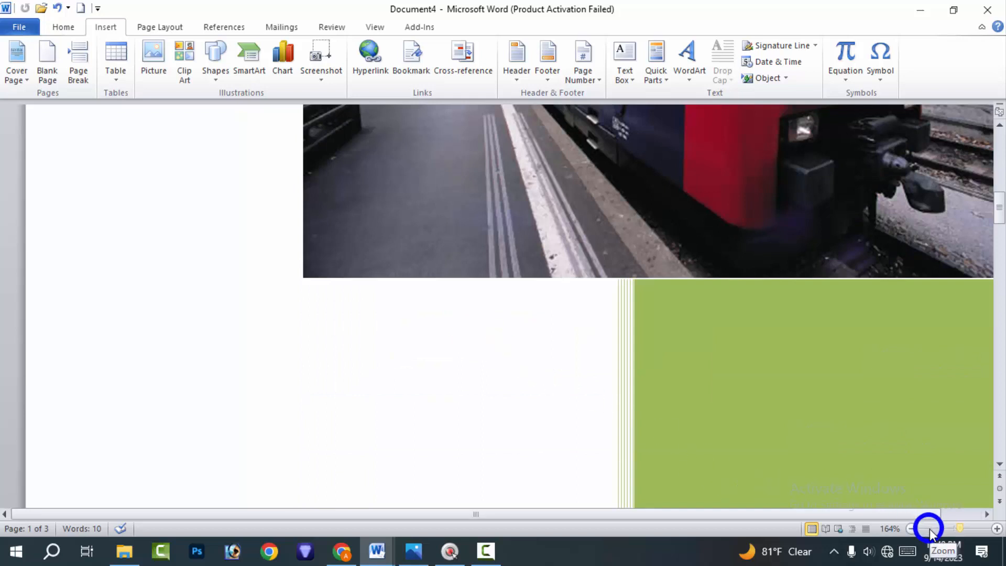
pyautogui.click(930, 529)
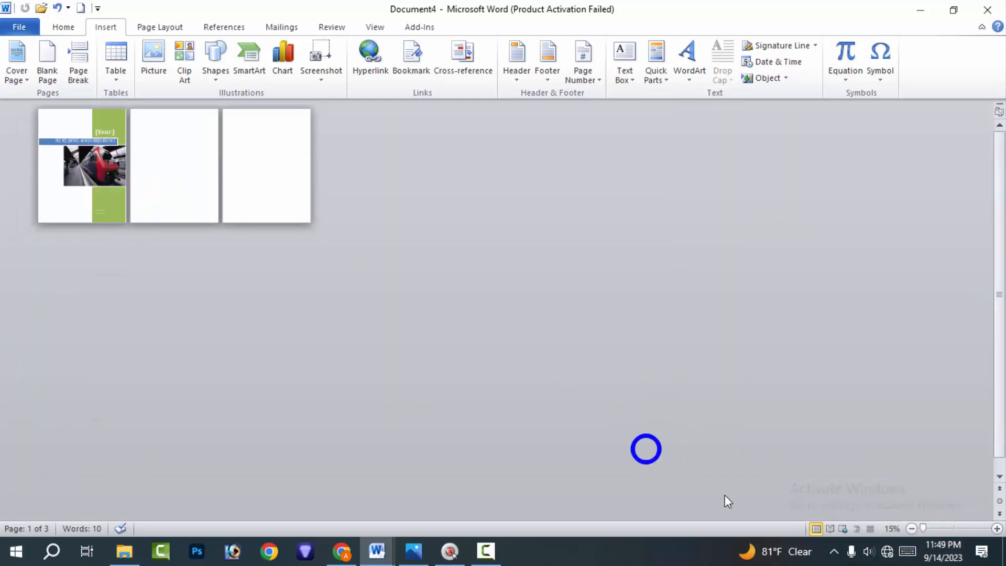
pyautogui.click(935, 530)
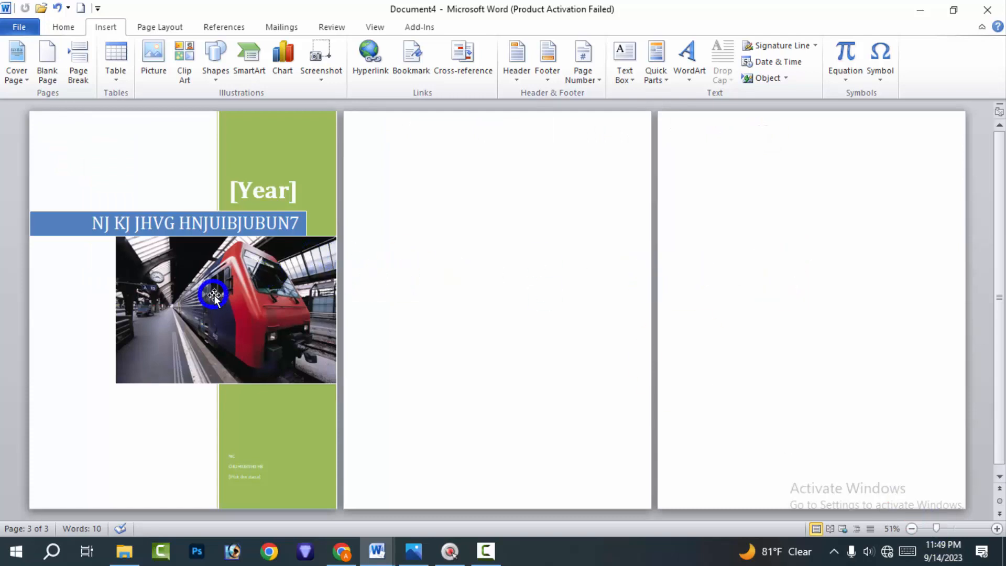
pyautogui.click(249, 295)
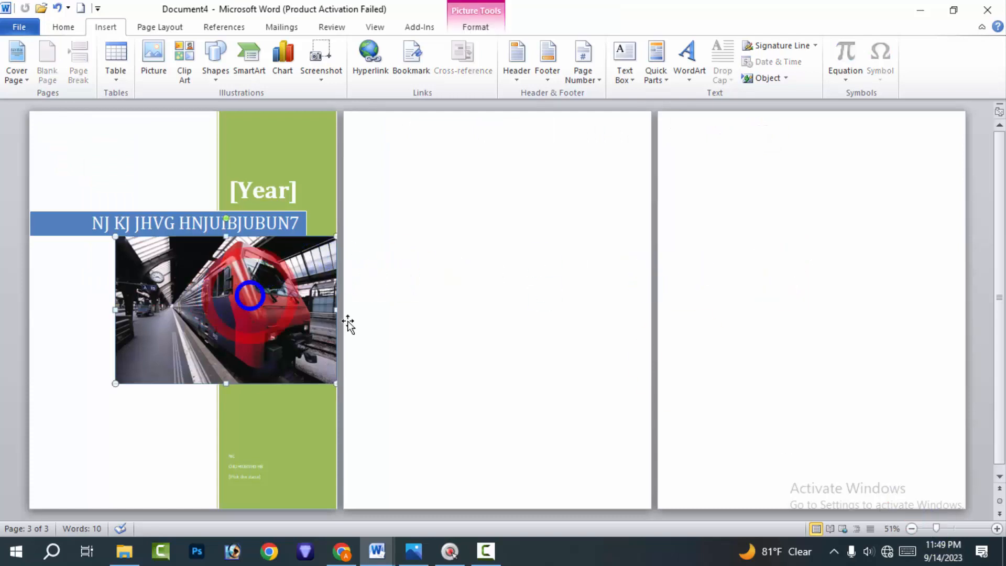
pyautogui.click(947, 530)
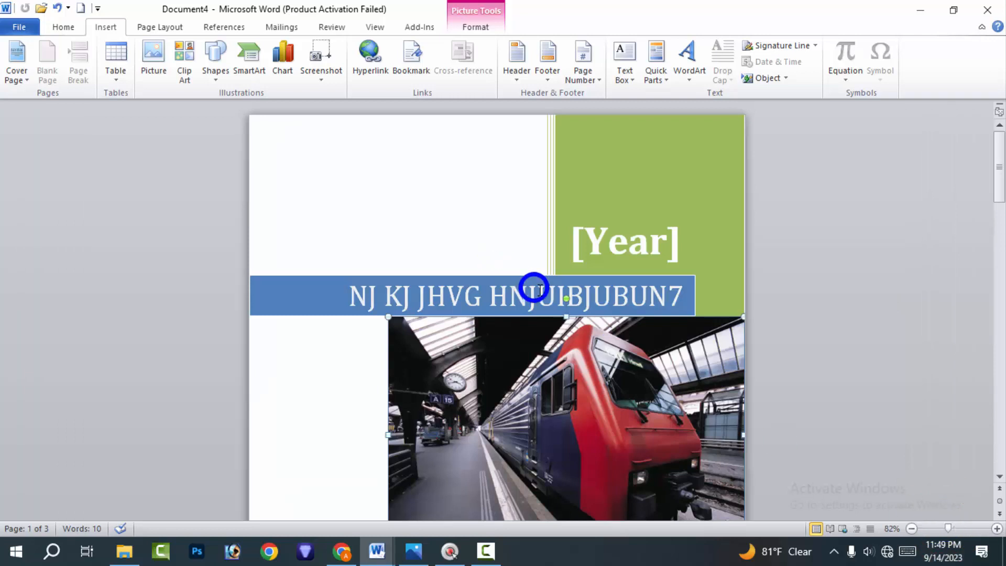
pyautogui.click(666, 229)
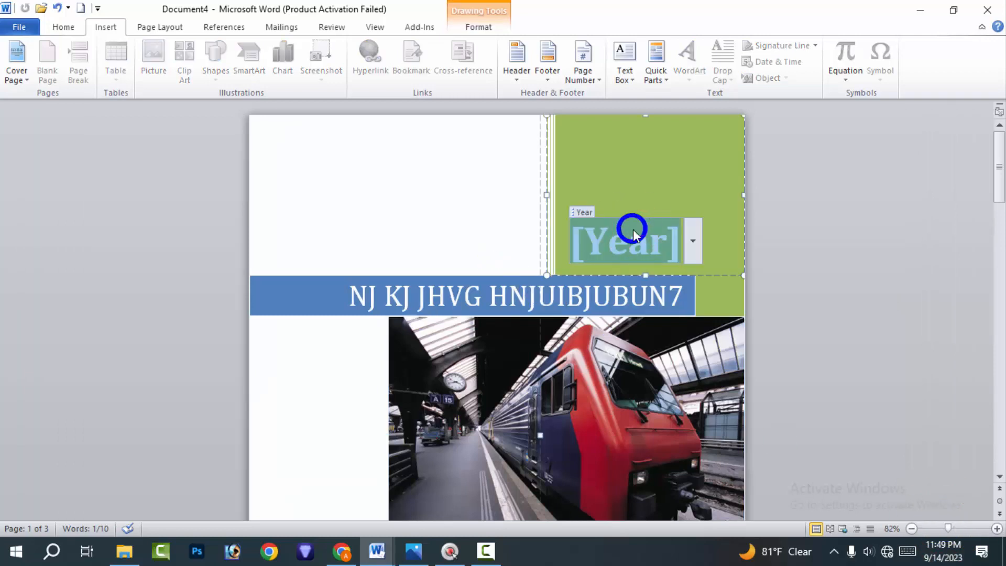
pyautogui.write('444')
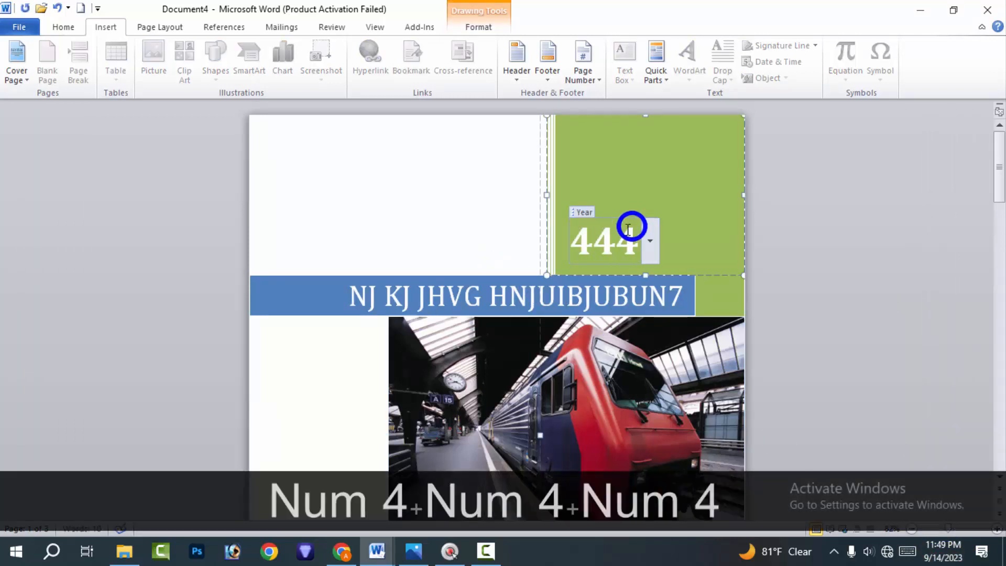
# Insert 62+99 and a row of backslashes within the cover title, and move the title text out of the blue band to the area above
pyautogui.click(596, 292)
pyautogui.write('62+99')
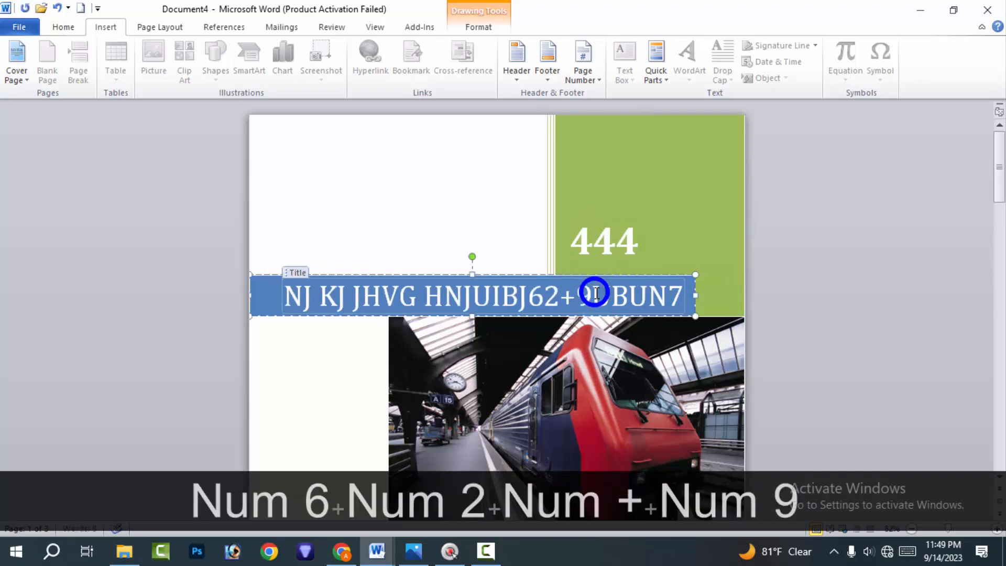
pyautogui.write('\\\\\\\\\\\\\\\\\\\\\\\\')
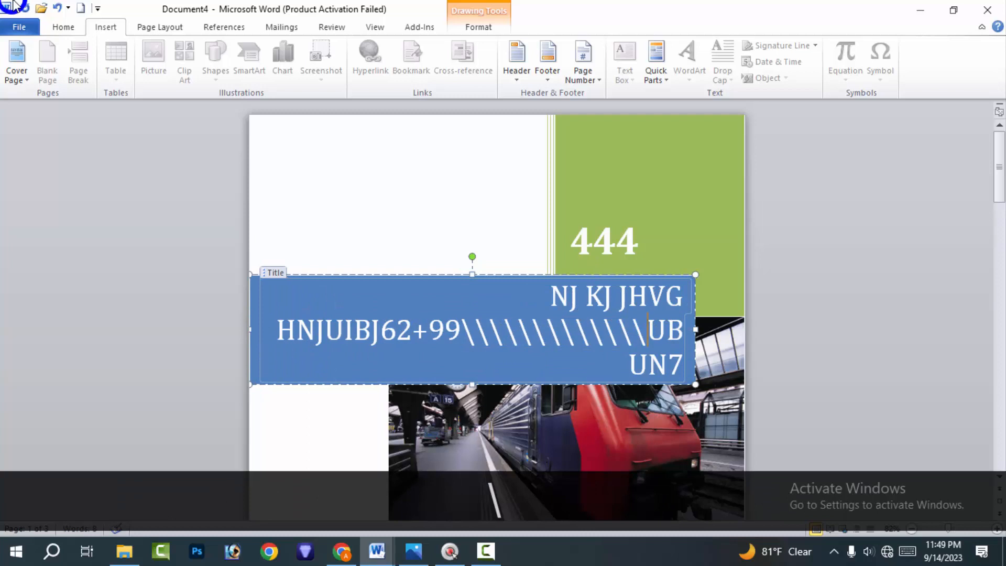
pyautogui.scroll(-1, 85, 80)
pyautogui.scroll(-2, 395, 391)
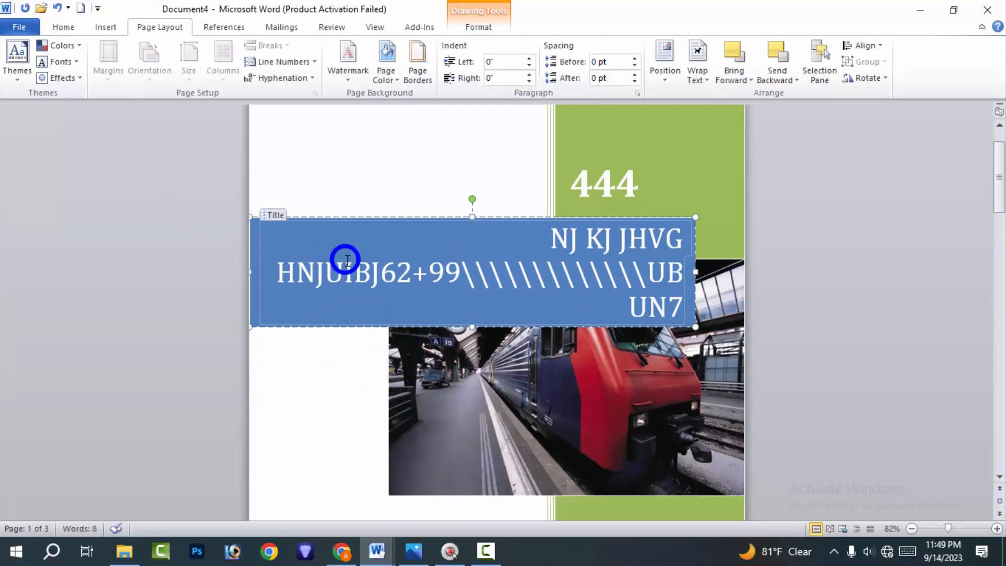
pyautogui.moveTo(346, 260); pyautogui.dragTo(277, 196)
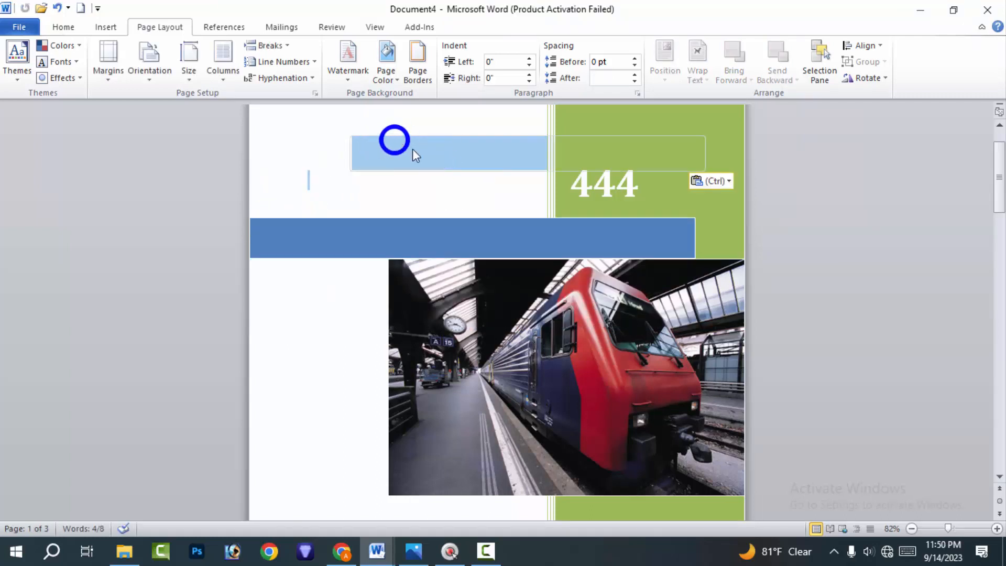
# Insert a blank page at the selected title text on the cover page and add another blank page after it
pyautogui.scroll(-4, 406, 259)
pyautogui.scroll(-7, 407, 259)
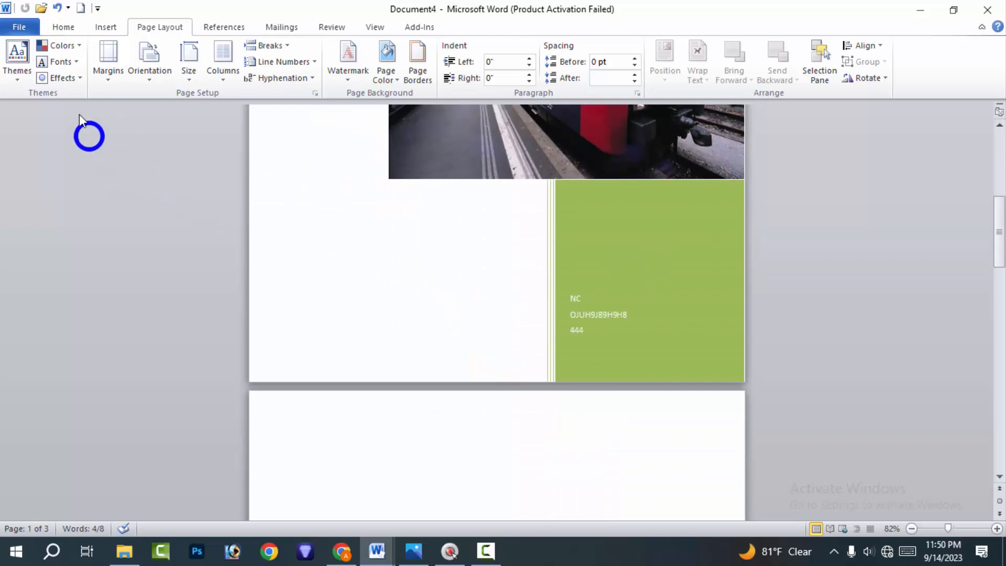
pyautogui.click(67, 26)
pyautogui.click(111, 27)
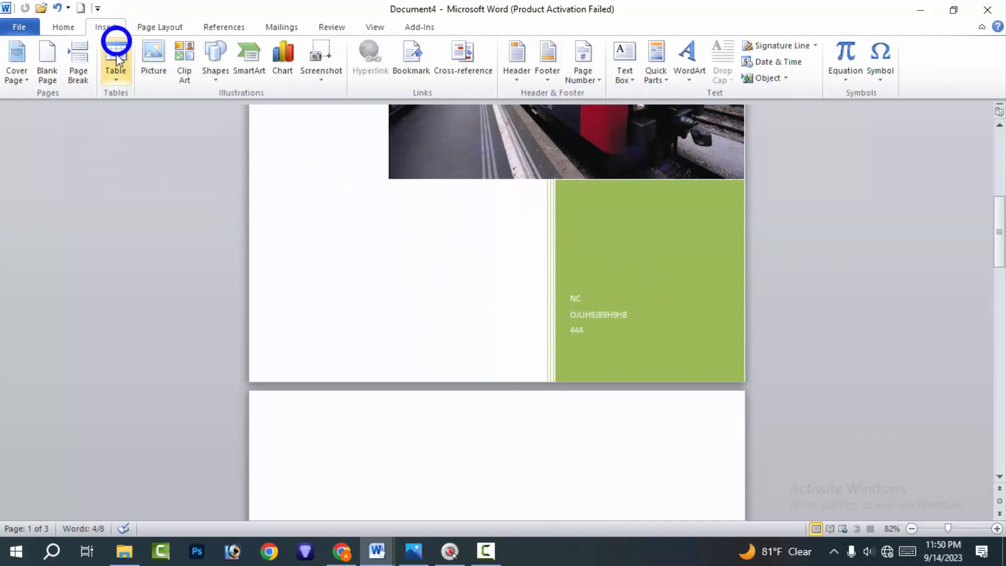
pyautogui.click(48, 55)
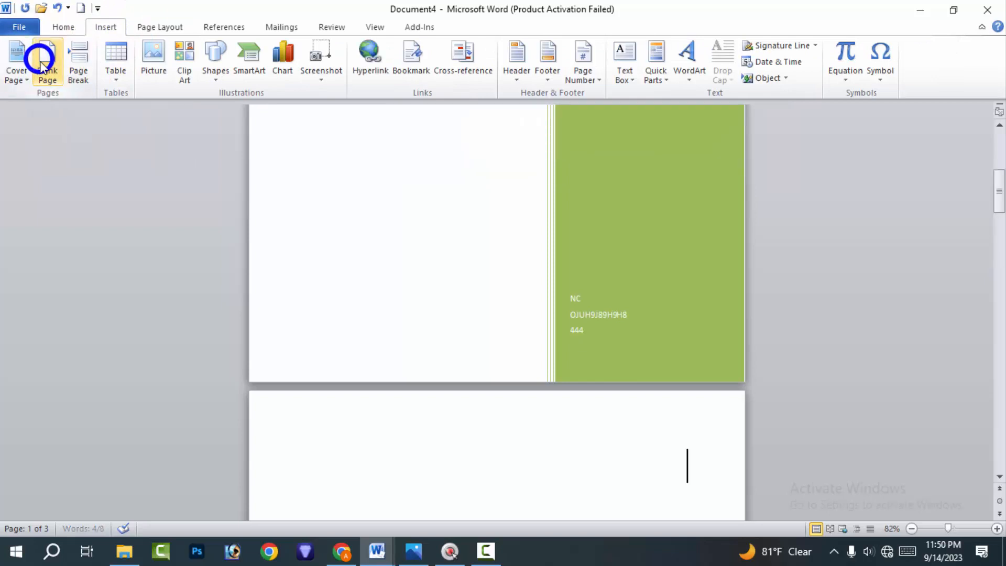
pyautogui.scroll(-5, 321, 215)
pyautogui.scroll(-5, 321, 216)
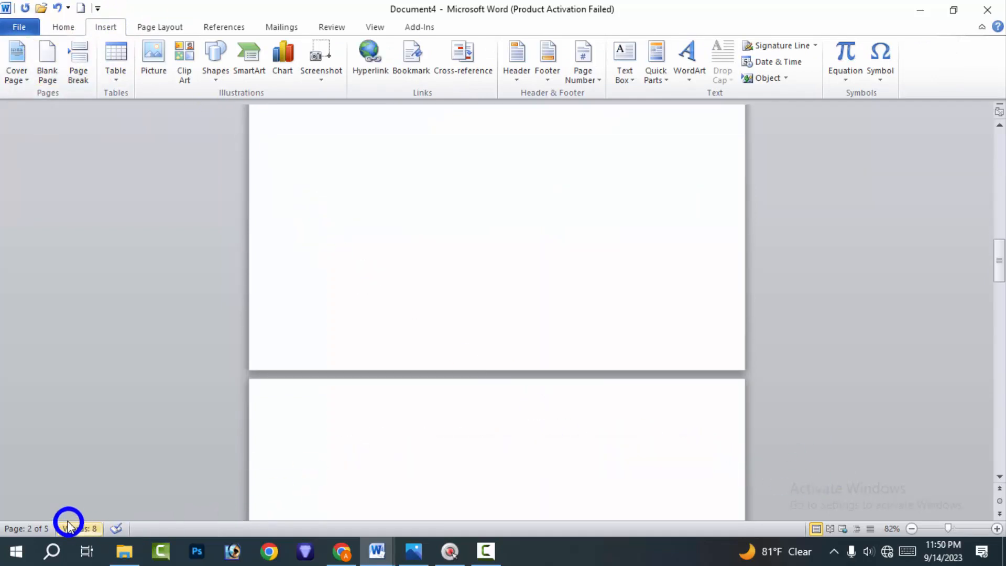
pyautogui.click(52, 59)
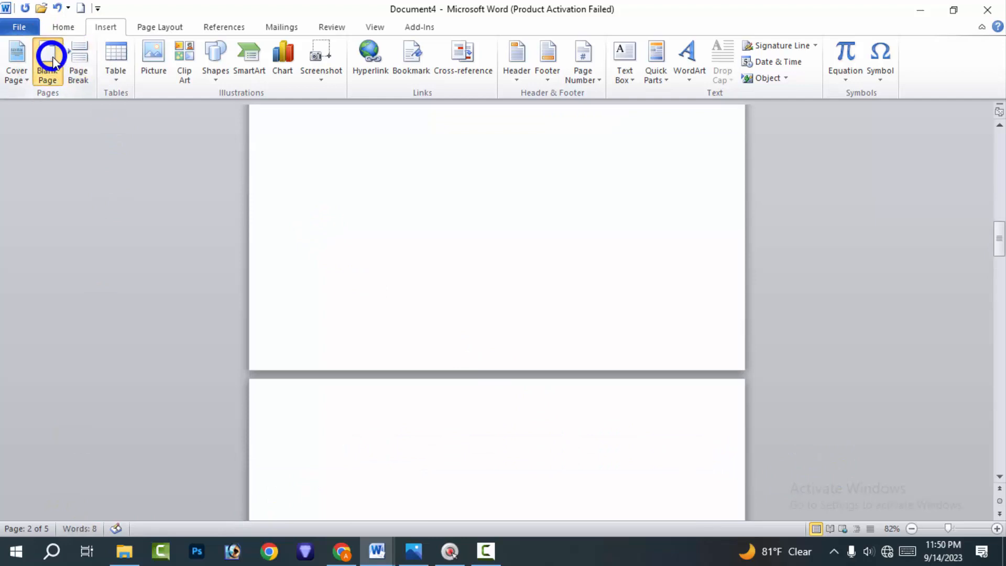
# Insert several more blank pages ahead of the train picture's page, plus one more blank page at the end of the document
pyautogui.click(859, 446)
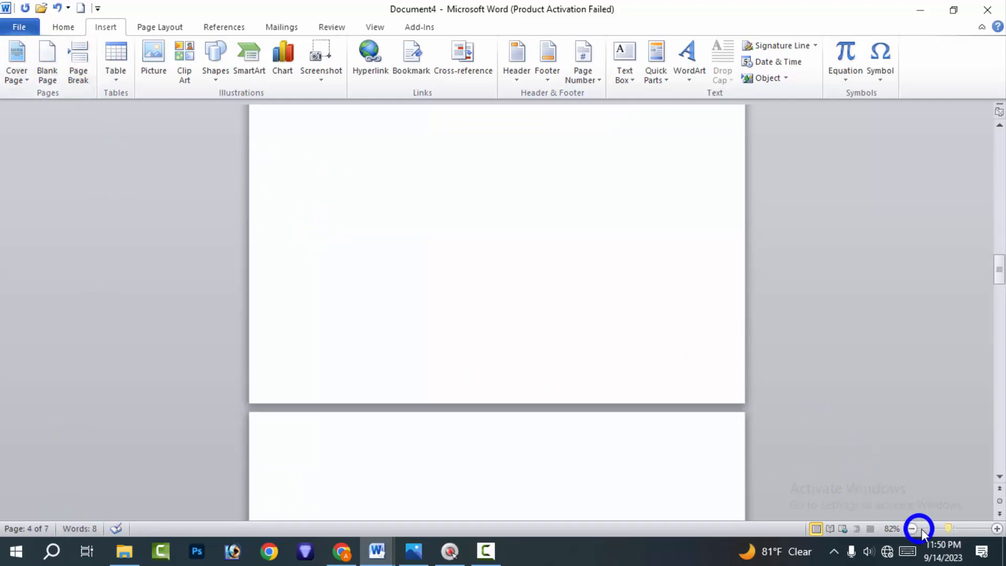
pyautogui.moveTo(928, 527); pyautogui.dragTo(923, 528)
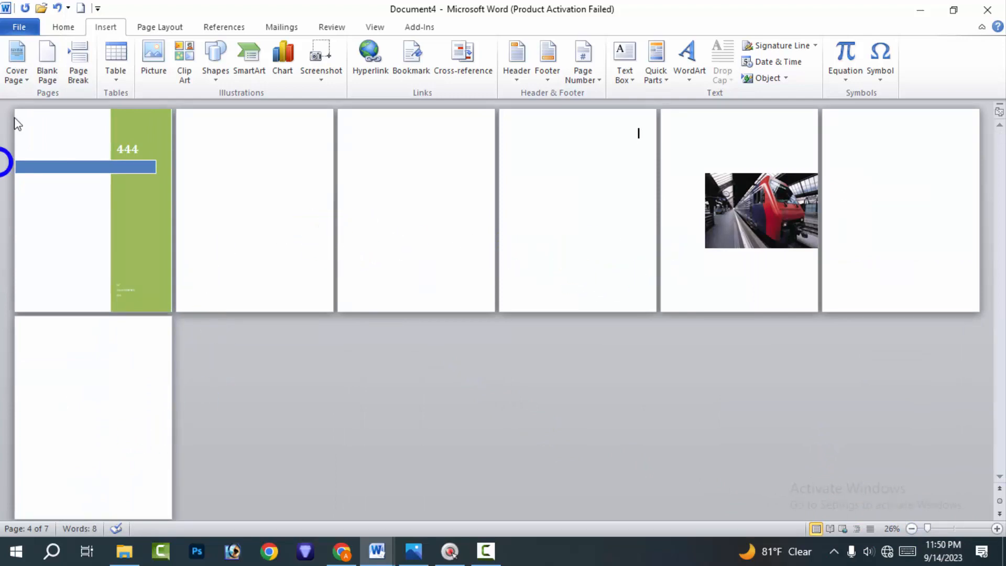
pyautogui.click(55, 58)
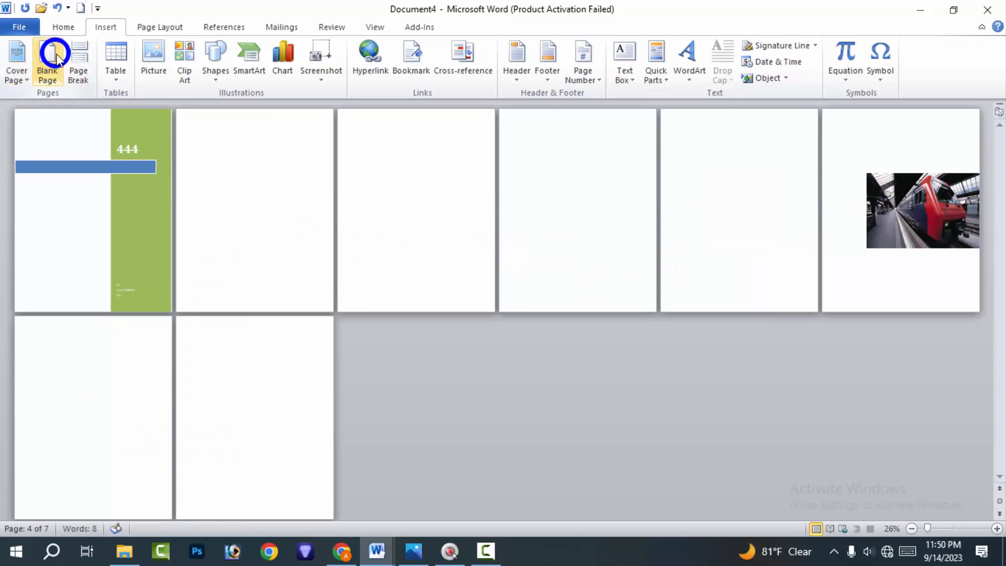
pyautogui.click(56, 58)
pyautogui.click(56, 58)
pyautogui.click(55, 58)
pyautogui.click(55, 58)
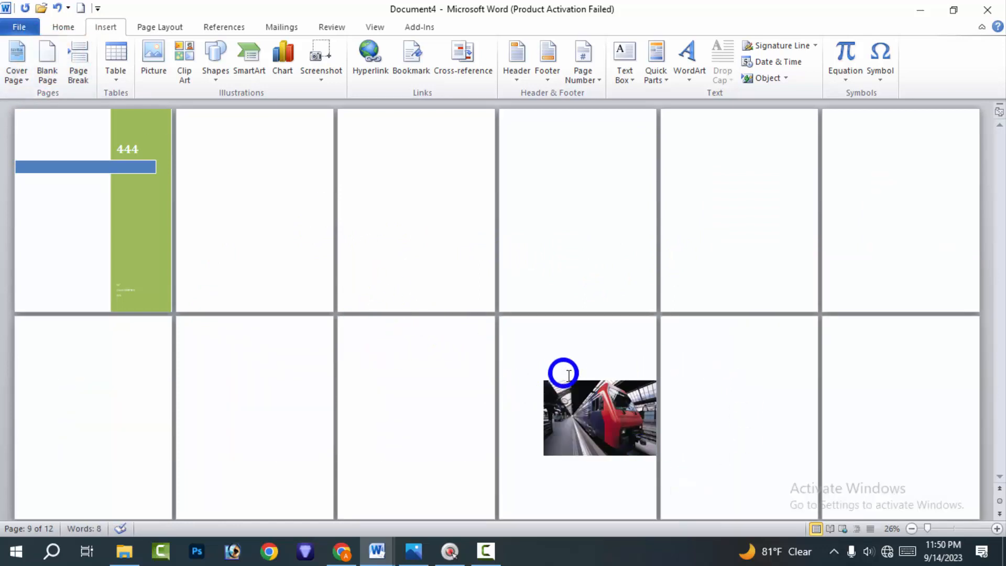
pyautogui.click(909, 398)
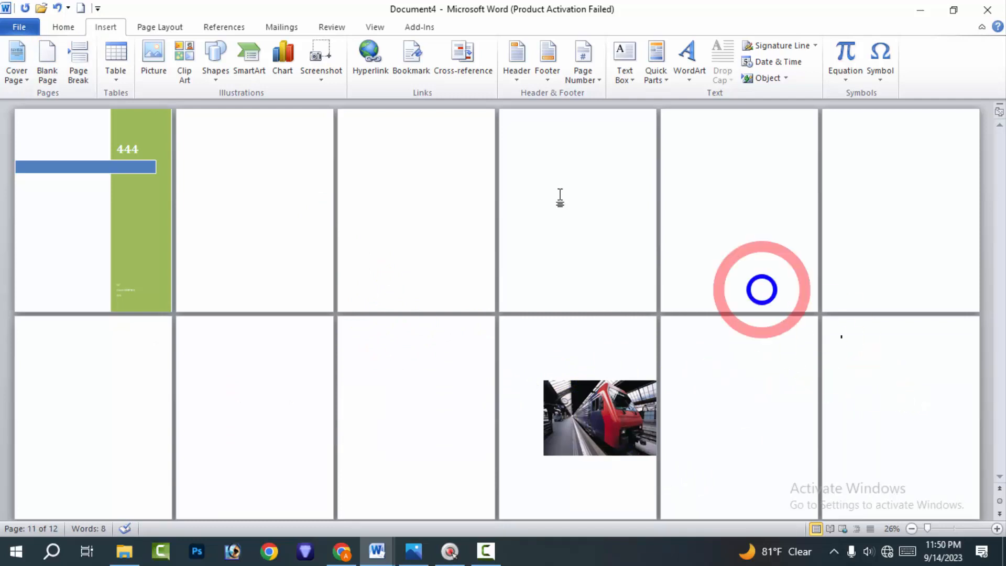
pyautogui.click(48, 73)
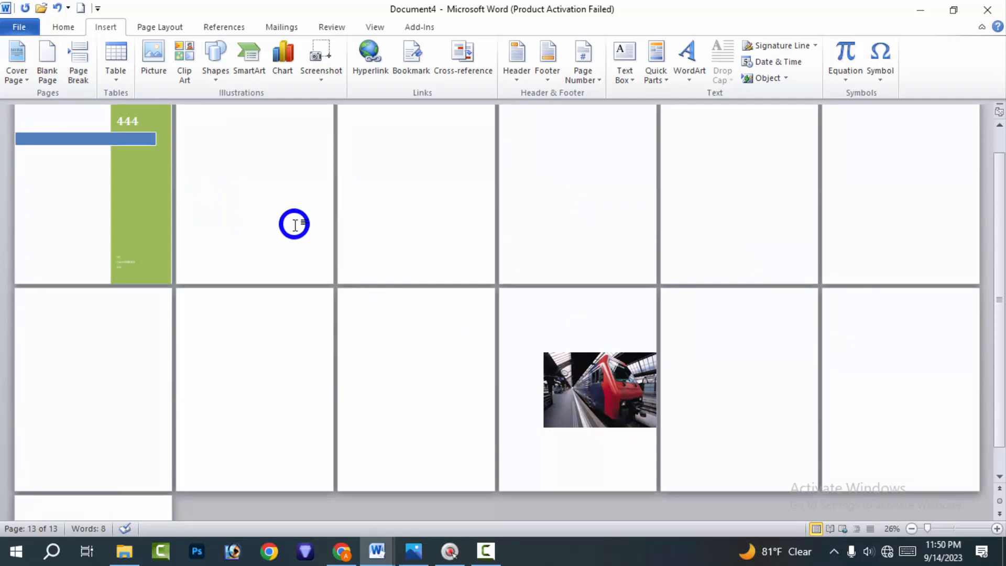
# Add three more blank pages at the end of the document and check the page overview
pyautogui.scroll(-1, 394, 266)
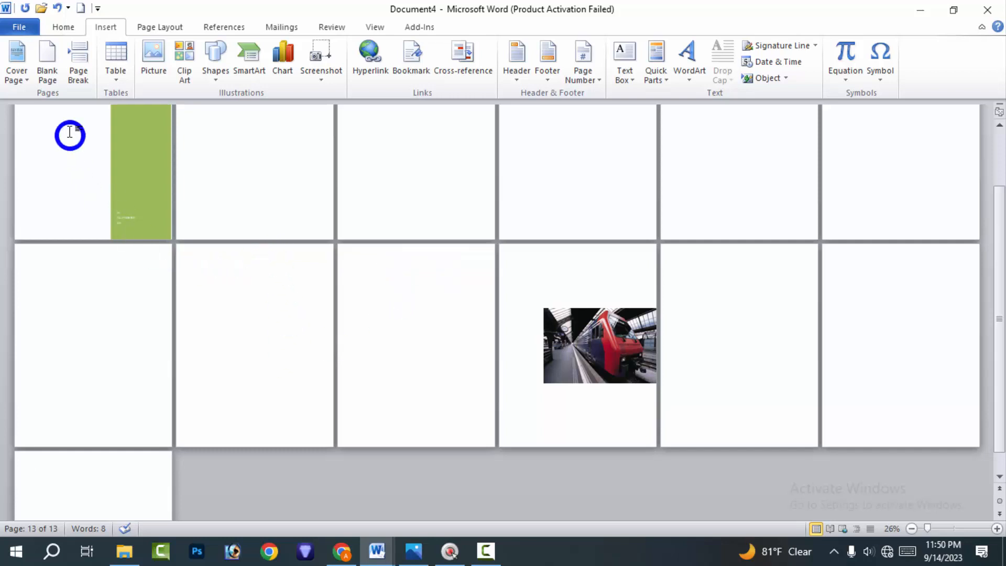
pyautogui.click(50, 74)
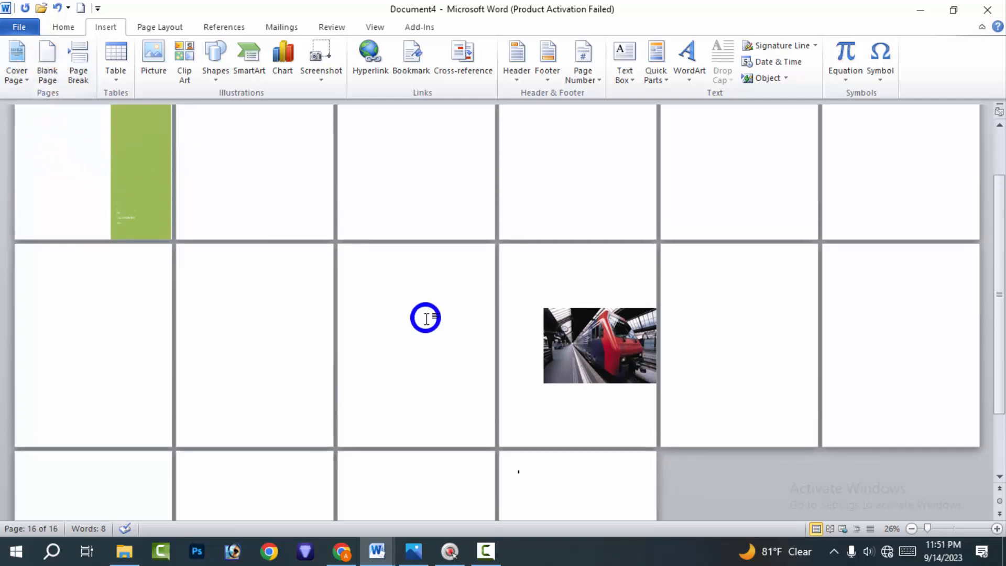
pyautogui.click(922, 527)
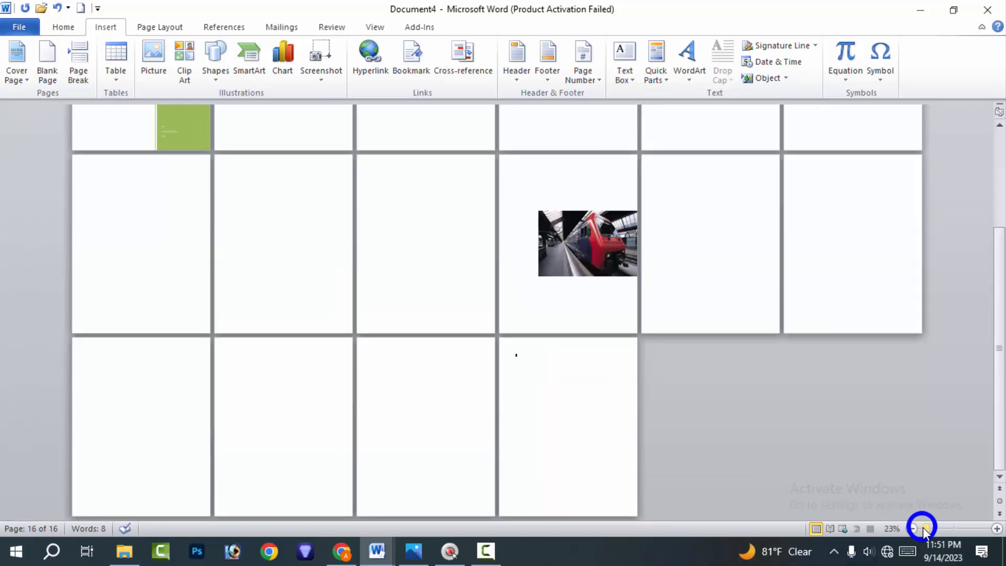
pyautogui.click(947, 529)
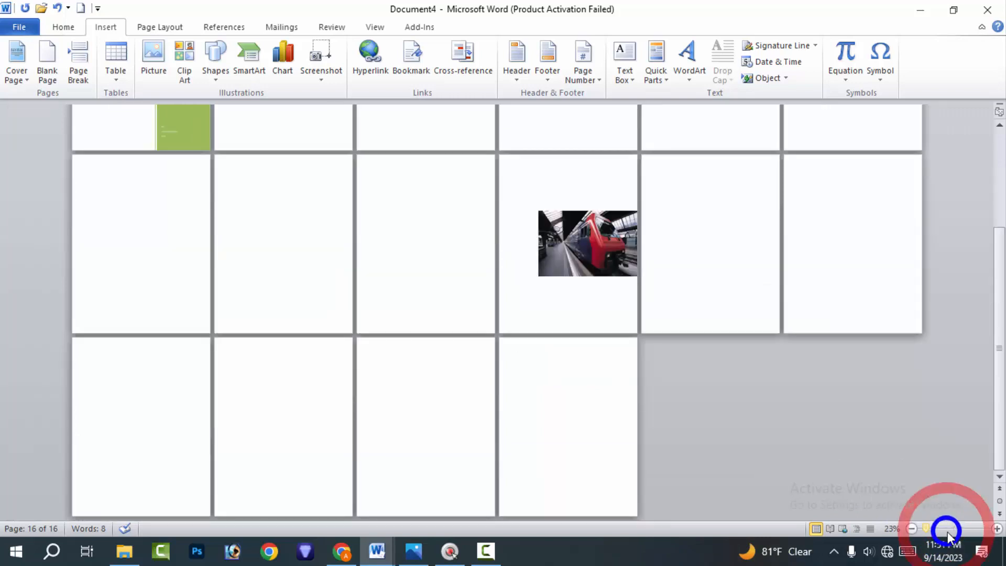
pyautogui.scroll(-4, 676, 306)
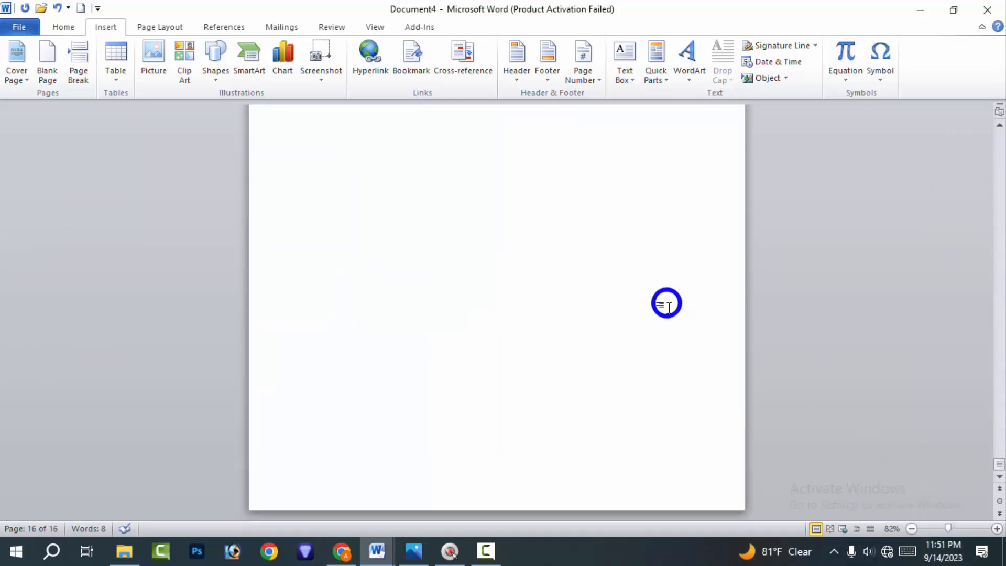
pyautogui.scroll(5, 669, 307)
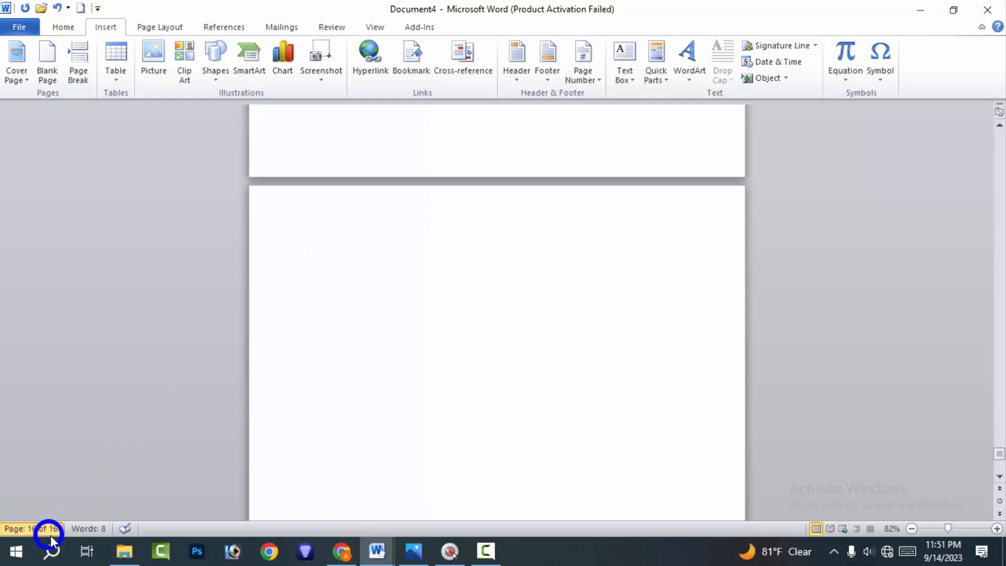
# Insert a page break on the last page to start a new page after it
pyautogui.click(11, 528)
pyautogui.click(668, 222)
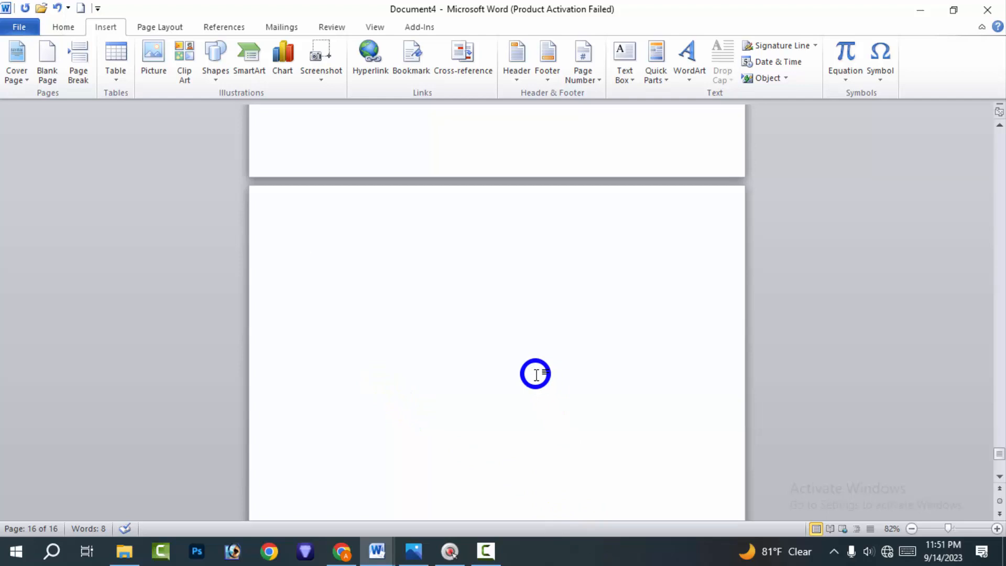
pyautogui.click(77, 55)
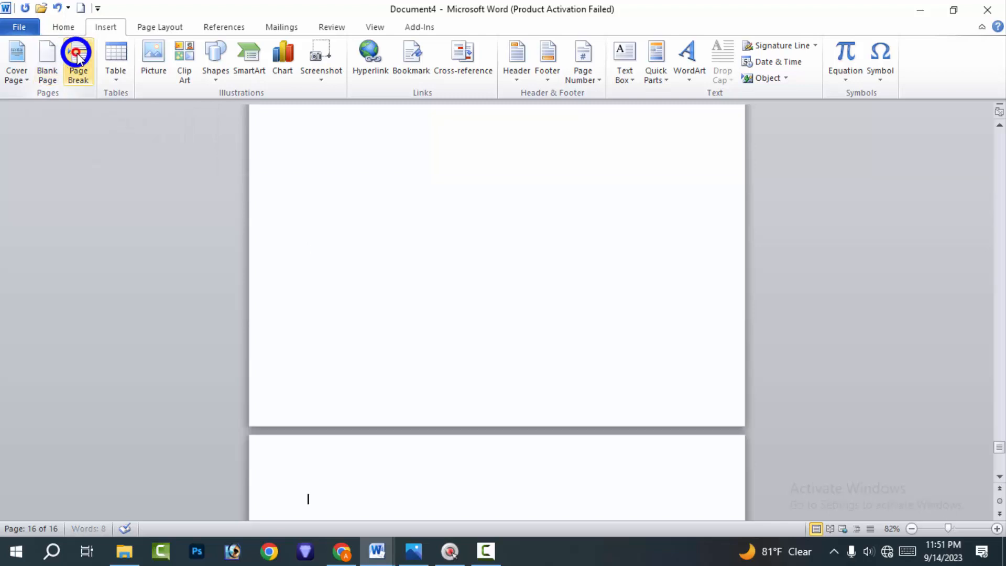
pyautogui.scroll(-10, 568, 360)
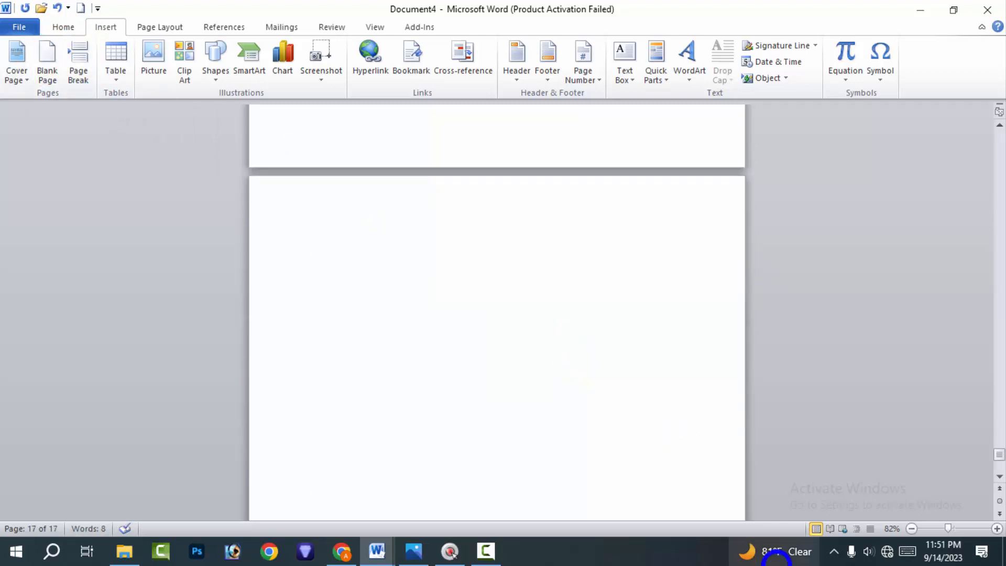
# Insert two more page breaks at the end of the document while all its pages are in view
pyautogui.click(928, 529)
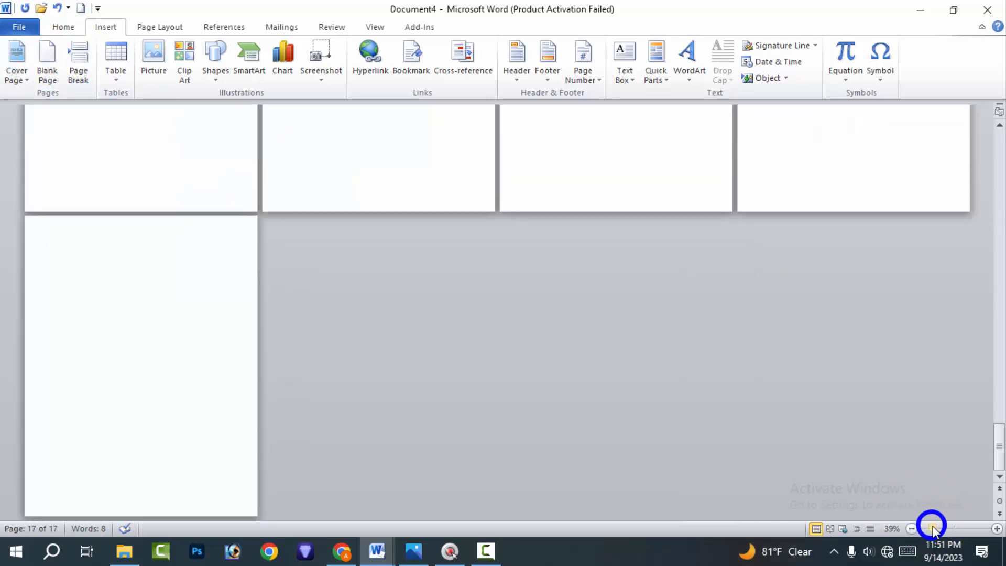
pyautogui.click(914, 529)
pyautogui.click(599, 366)
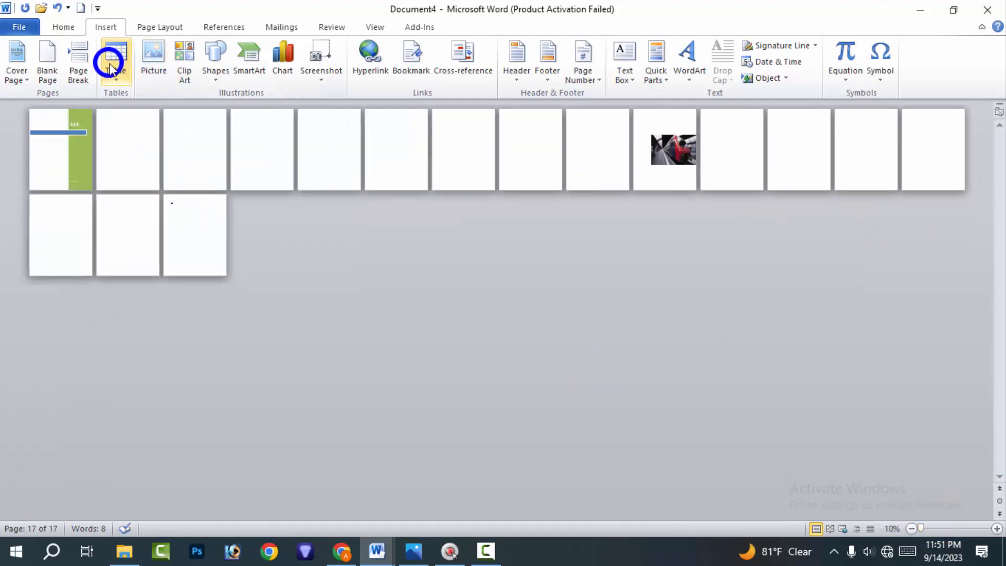
pyautogui.click(84, 63)
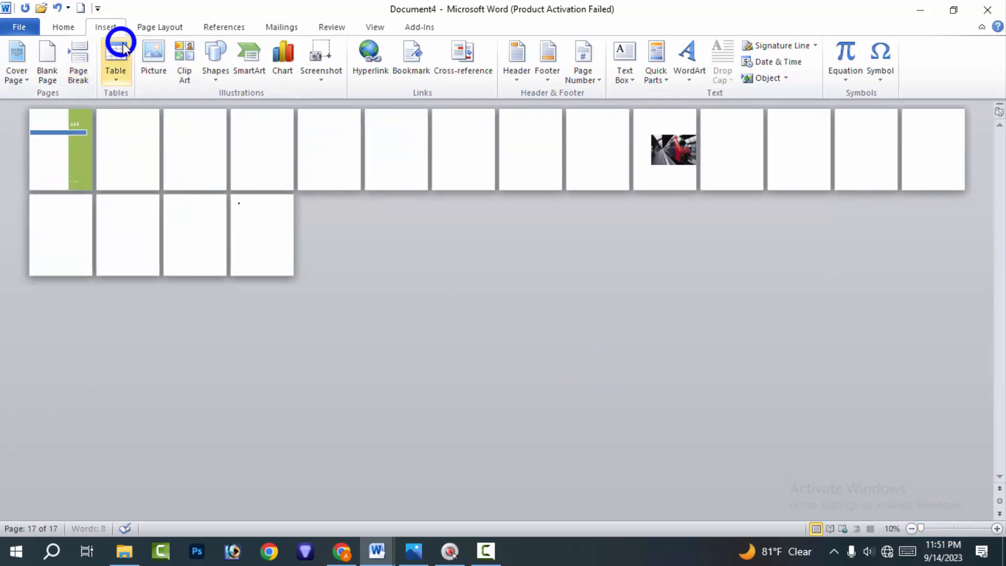
pyautogui.click(72, 52)
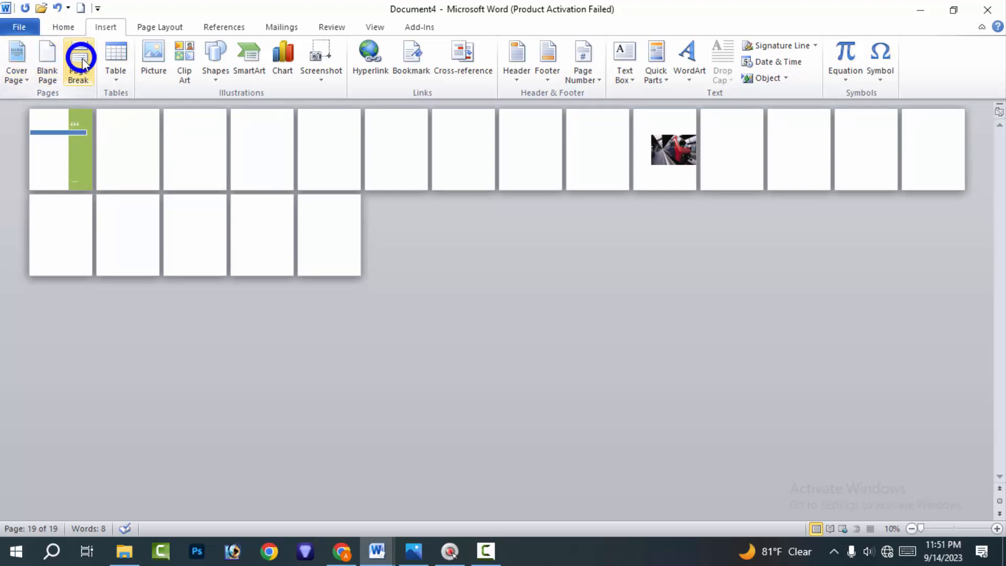
pyautogui.click(11, 78)
pyautogui.click(15, 79)
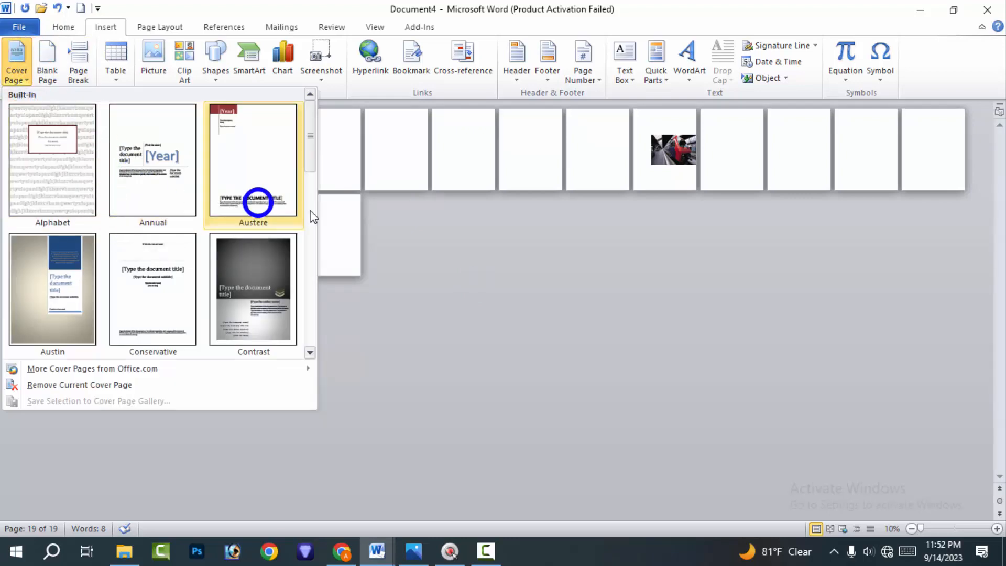
pyautogui.click(450, 269)
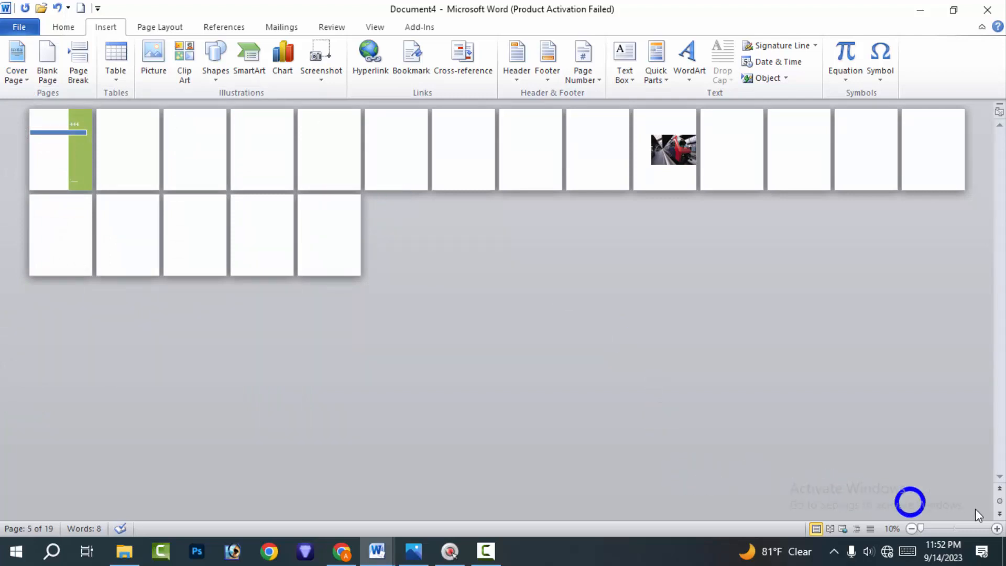
# Replace the current cover page with the built-in Mod cover page design
pyautogui.click(945, 528)
pyautogui.moveTo(948, 528)
pyautogui.mouseDown()
pyautogui.moveTo(963, 528)
pyautogui.moveTo(948, 532)
pyautogui.mouseUp()
pyautogui.click(949, 530)
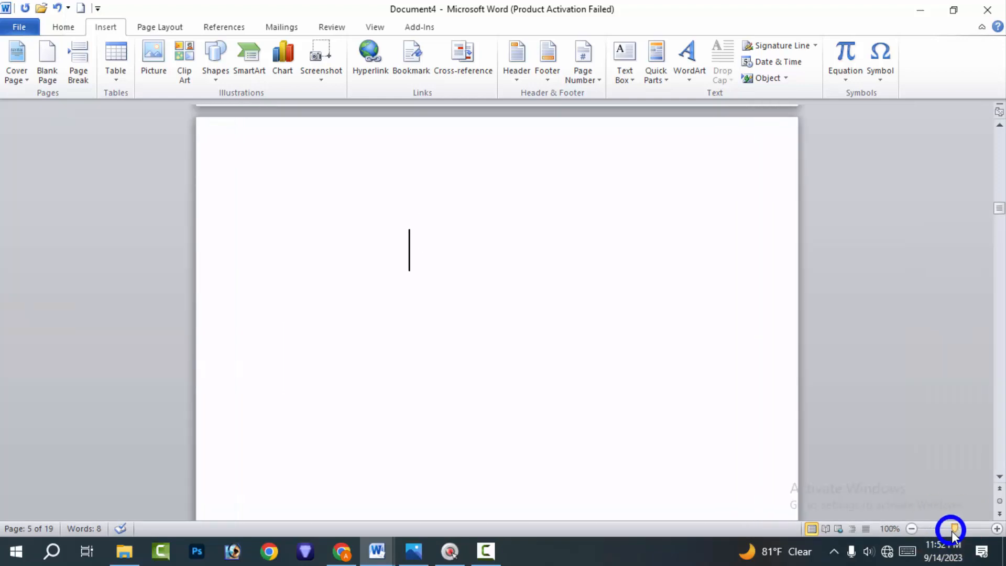
pyautogui.click(392, 239)
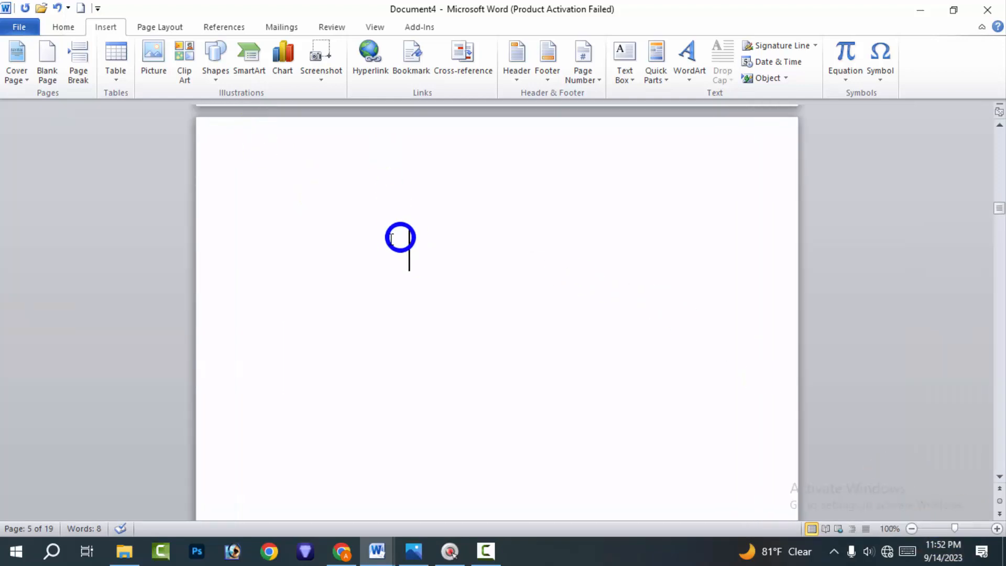
pyautogui.click(15, 62)
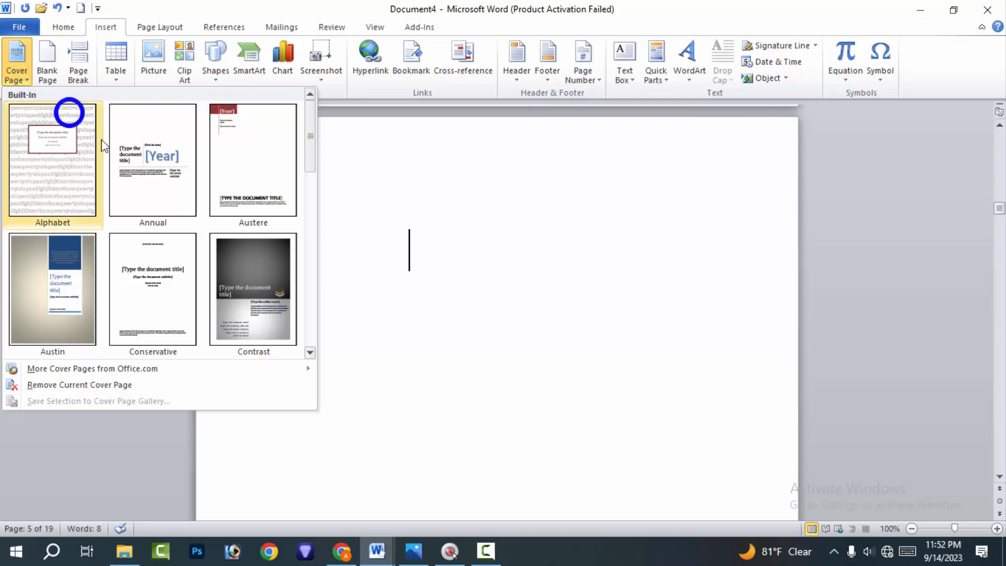
pyautogui.scroll(-5, 126, 198)
pyautogui.click(72, 151)
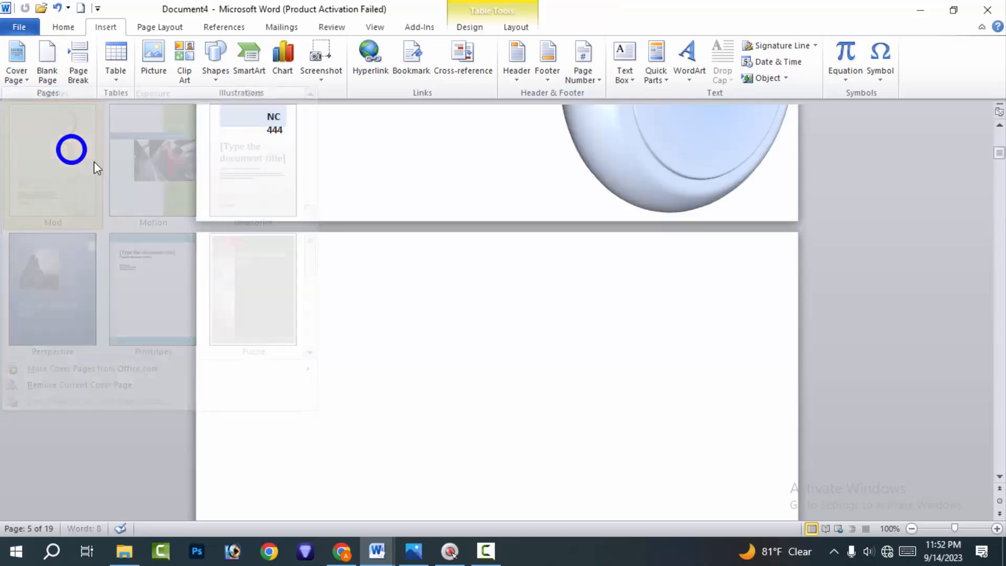
pyautogui.scroll(15, 530, 236)
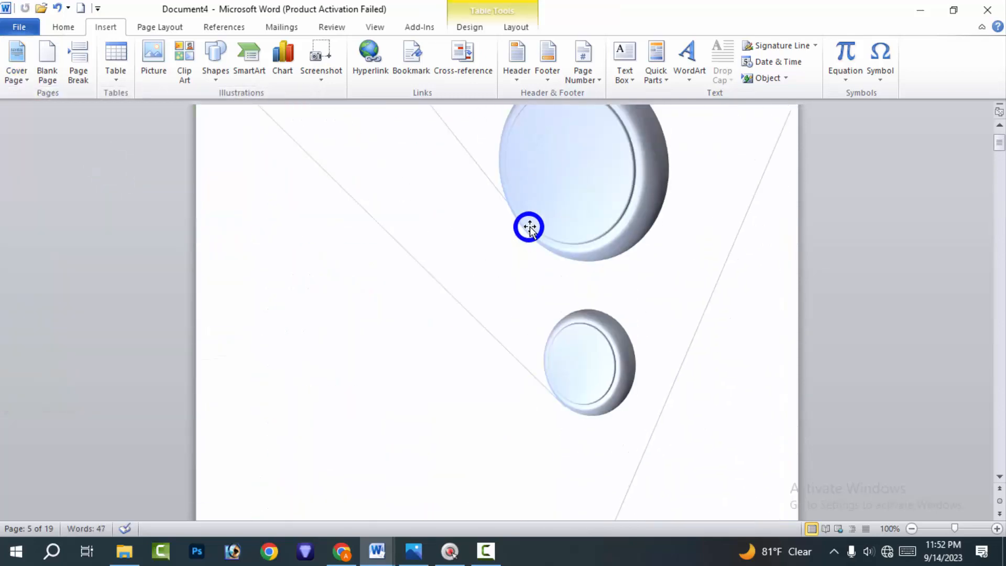
# Move the small circle beneath the large upper circle on the cover page slightly down and to the right
pyautogui.click(602, 241)
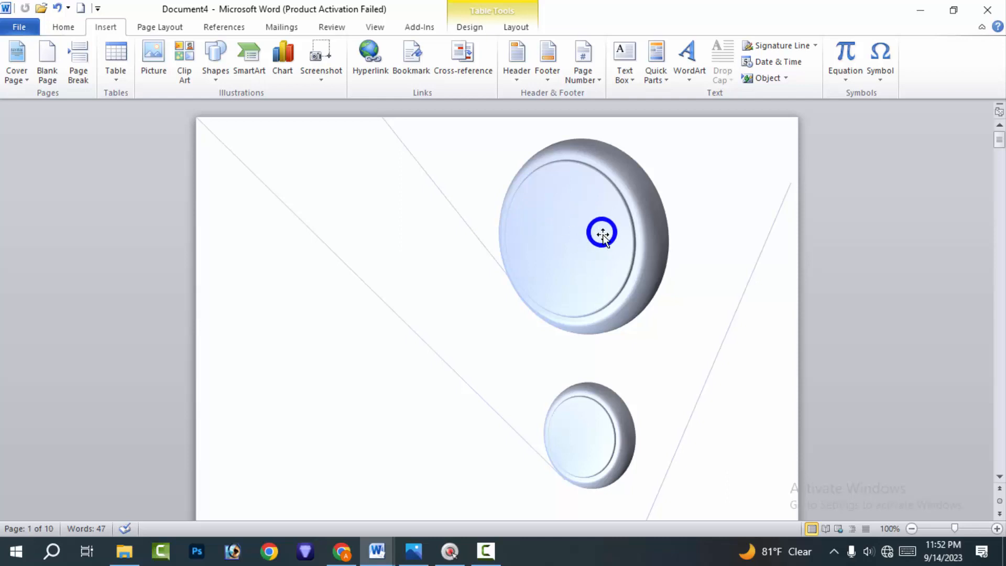
pyautogui.scroll(-3, 557, 209)
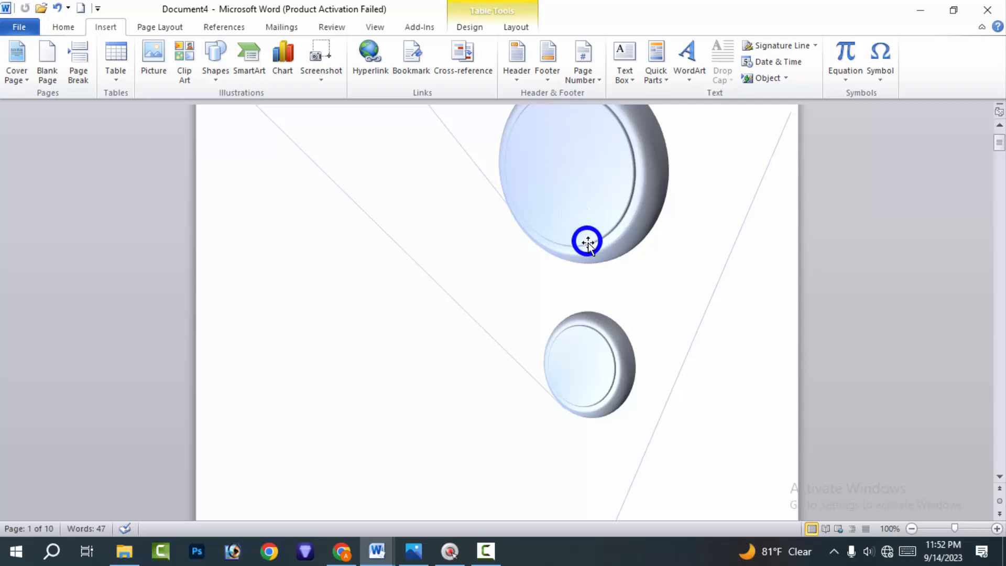
pyautogui.scroll(-3, 584, 231)
pyautogui.scroll(3, 587, 218)
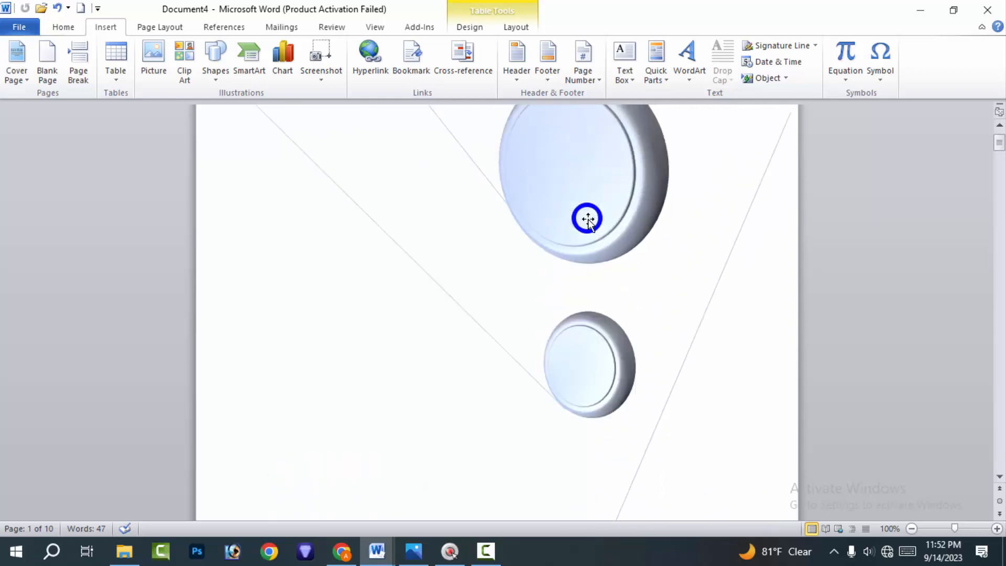
pyautogui.click(588, 215)
pyautogui.scroll(3, 597, 209)
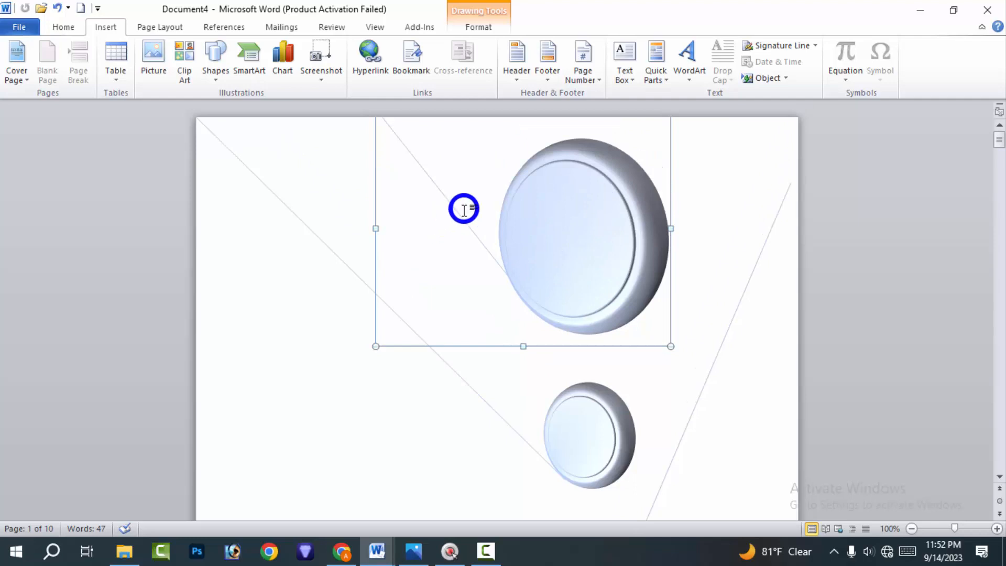
pyautogui.click(596, 415)
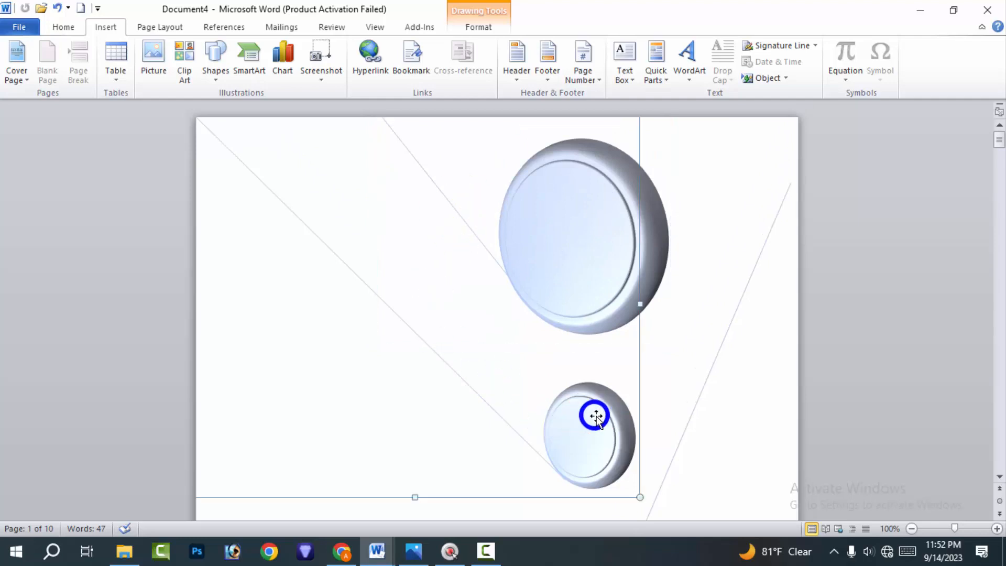
pyautogui.click(596, 414)
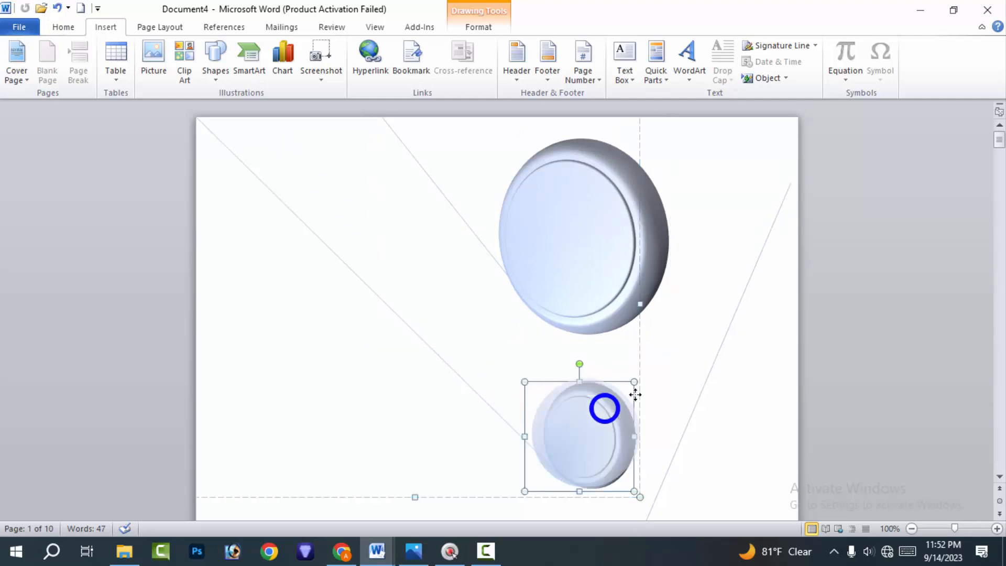
pyautogui.moveTo(602, 407); pyautogui.dragTo(616, 423)
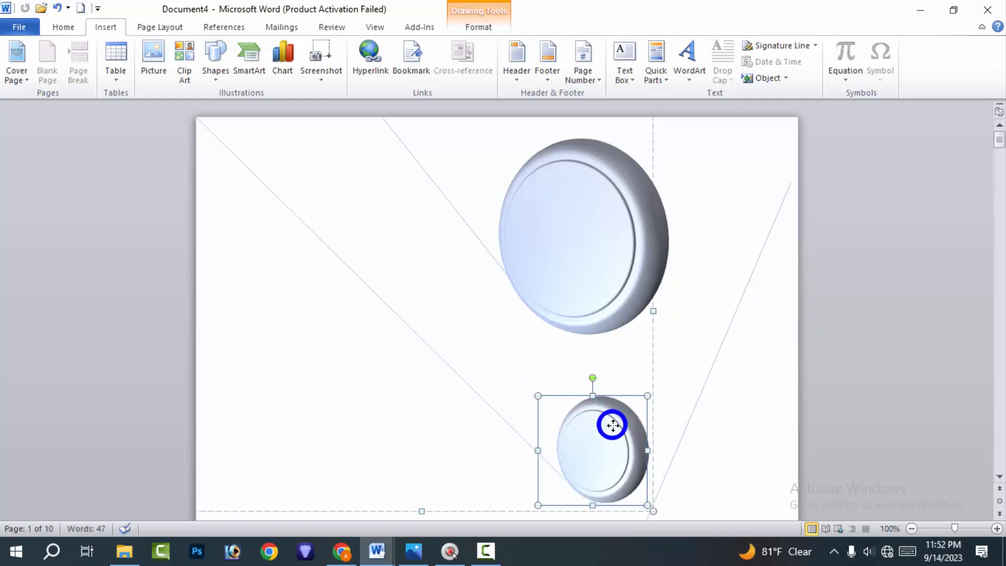
pyautogui.click(724, 373)
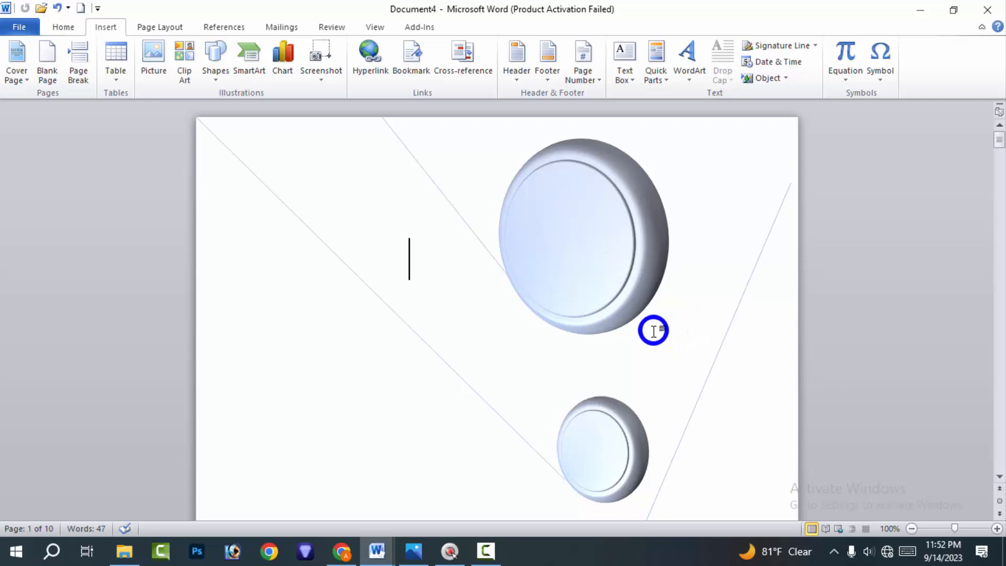
# Browse the built-in cover page designs through to Transcend without choosing a new one
pyautogui.scroll(-15, 649, 304)
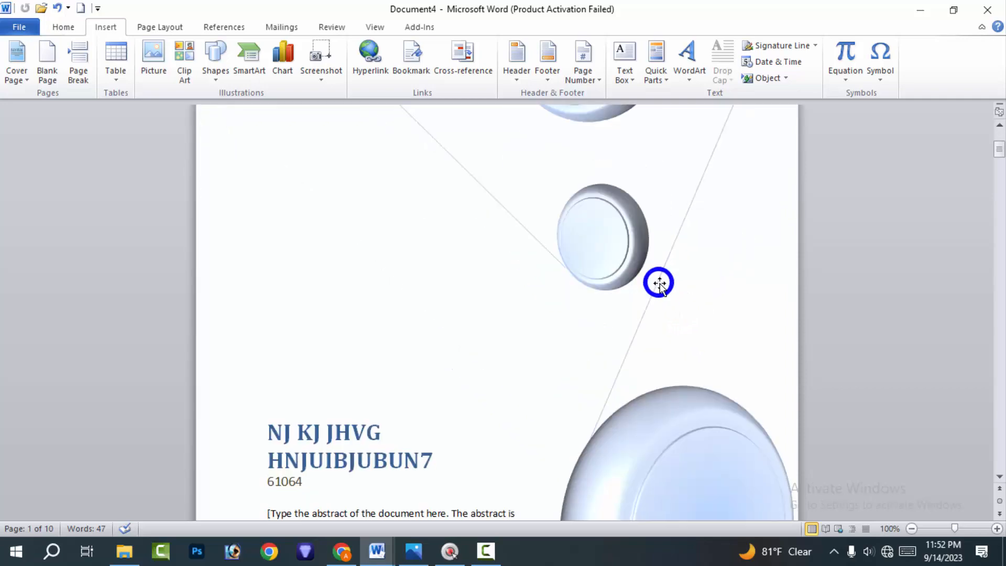
pyautogui.scroll(5, 386, 269)
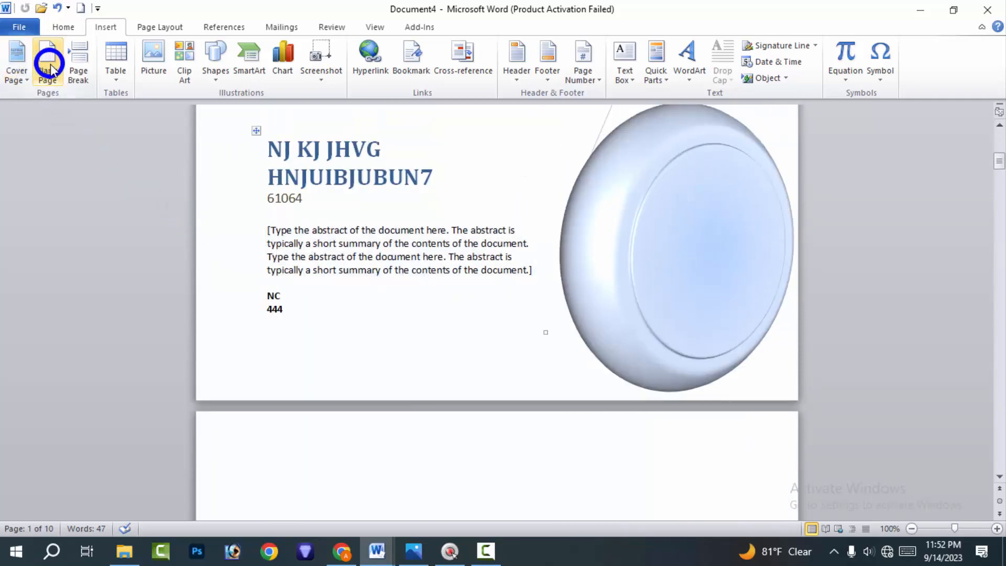
pyautogui.click(22, 72)
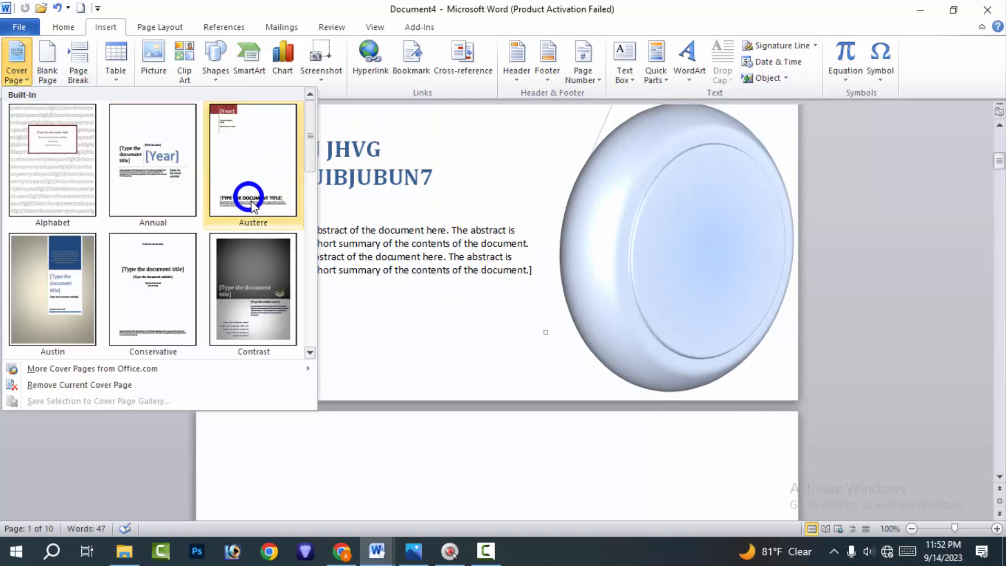
pyautogui.scroll(-5, 199, 239)
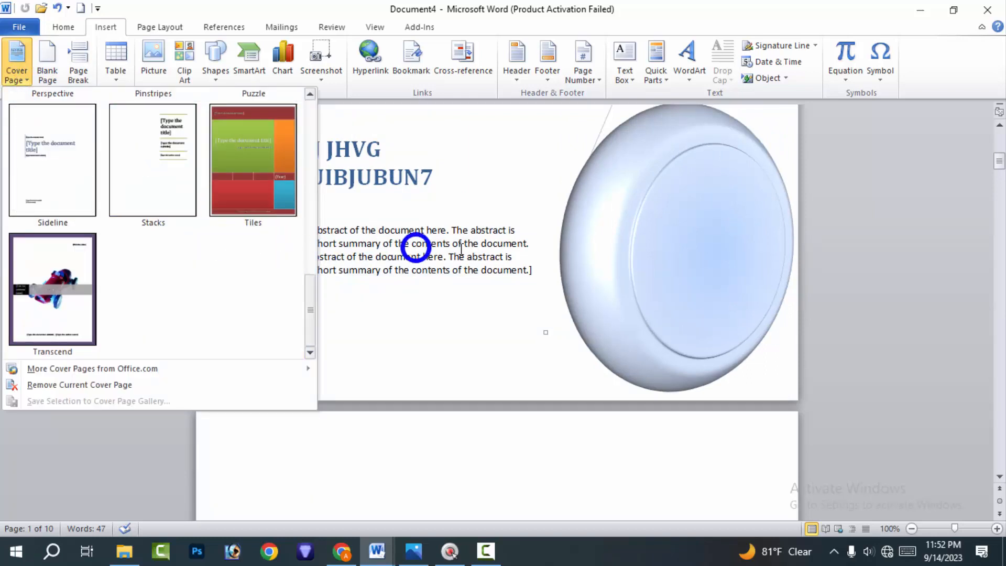
pyautogui.click(506, 239)
# Check the cover page's abstract, title and date fields by selecting them in turn
pyautogui.click(423, 271)
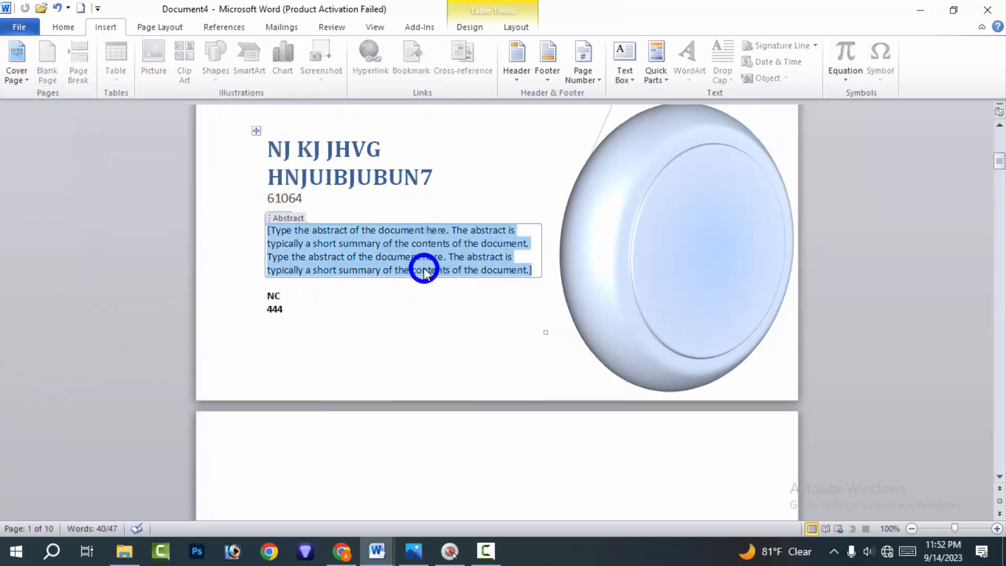
pyautogui.click(359, 157)
pyautogui.click(278, 308)
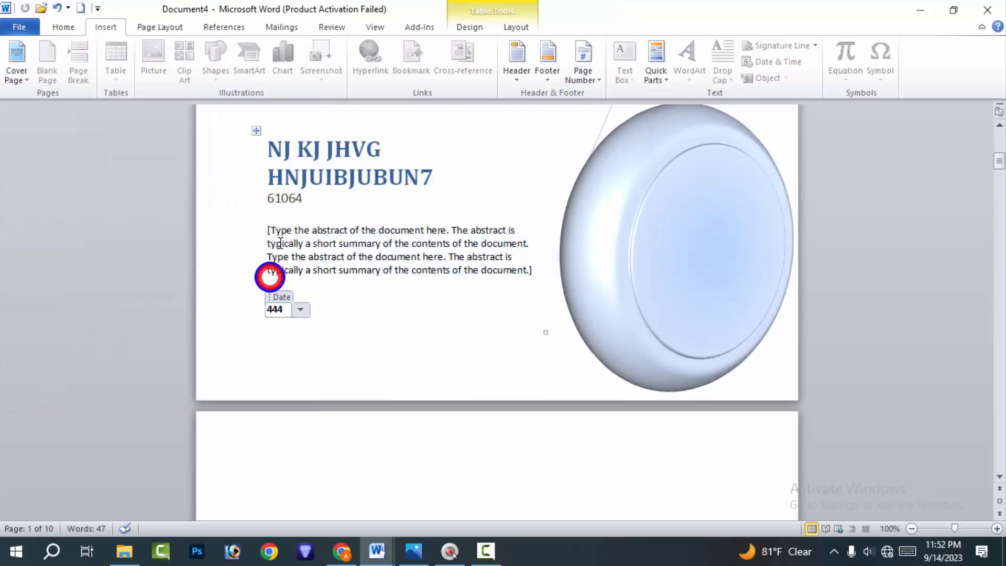
pyautogui.scroll(3, 344, 256)
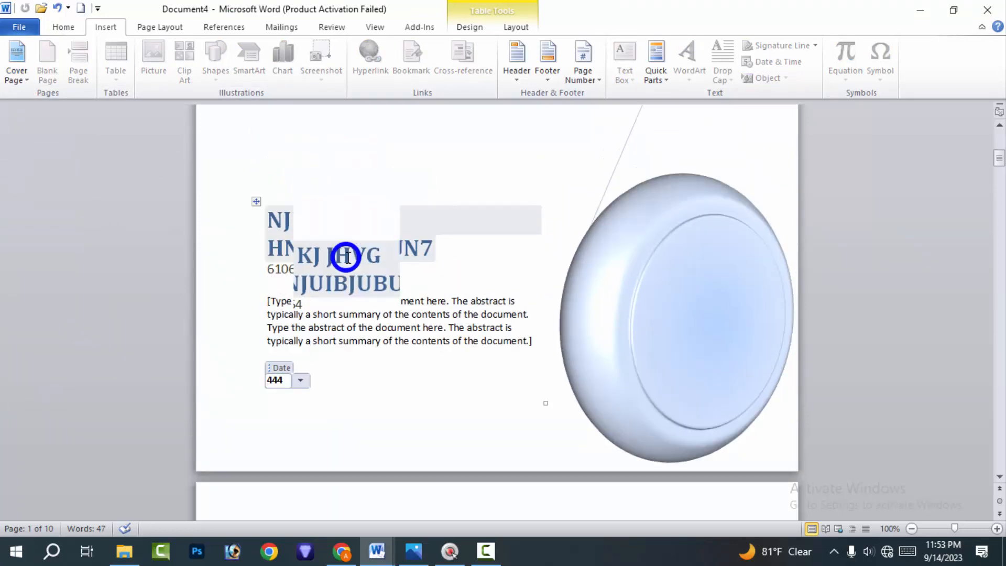
# Examine the Mod cover page's text fields and large upper circle by selecting them without changing anything
pyautogui.click(344, 265)
pyautogui.click(409, 356)
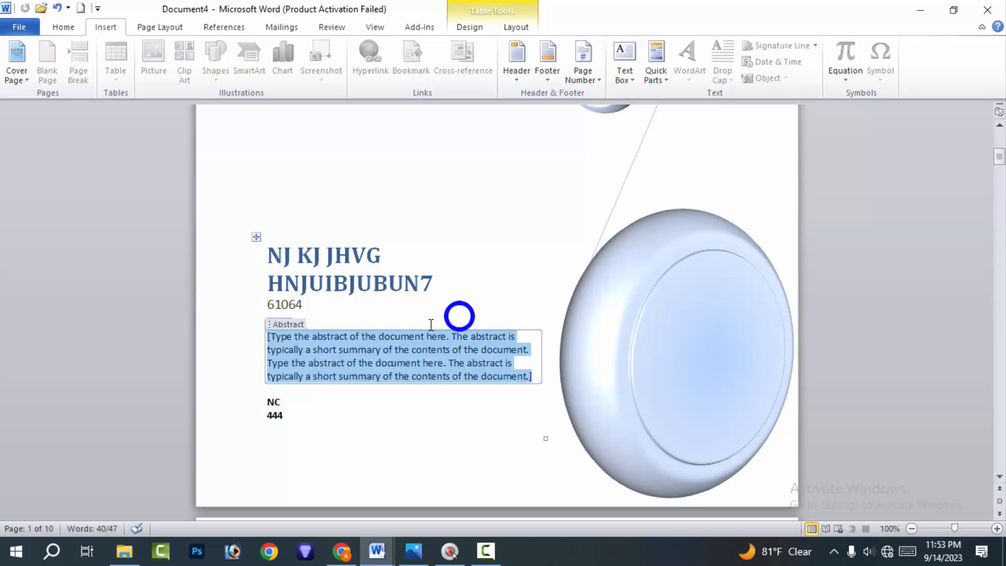
pyautogui.click(516, 218)
pyautogui.scroll(3, 552, 222)
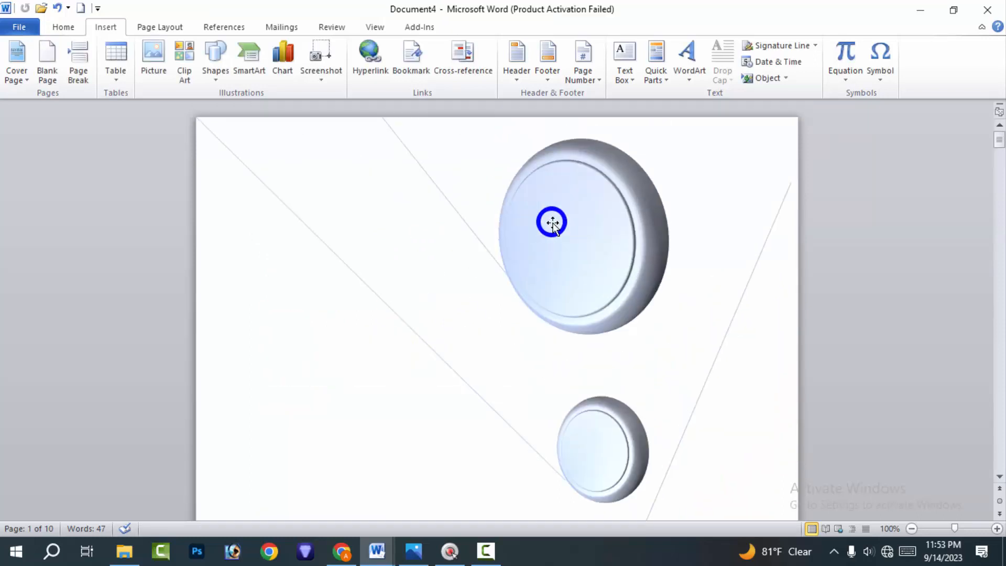
pyautogui.click(513, 205)
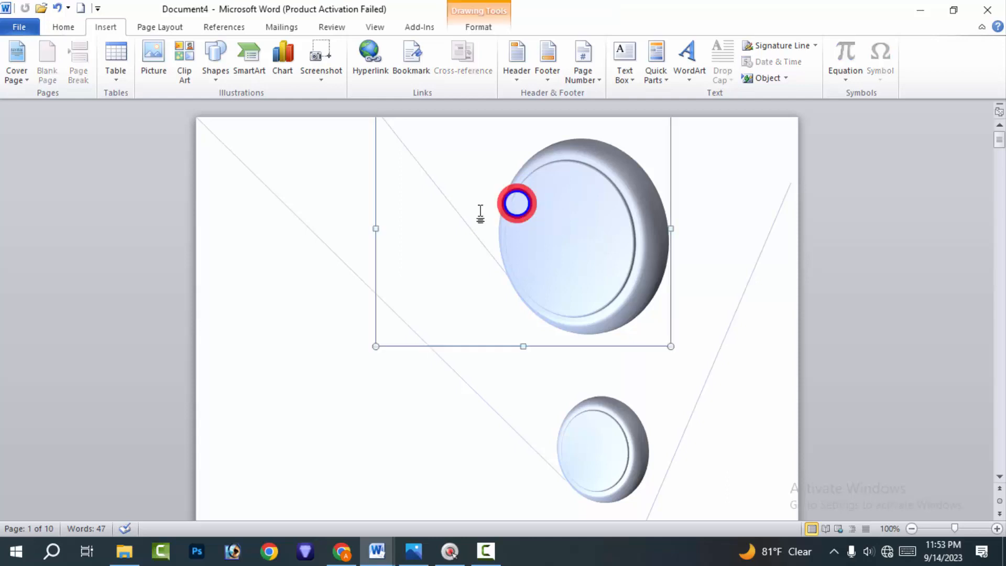
pyautogui.click(220, 278)
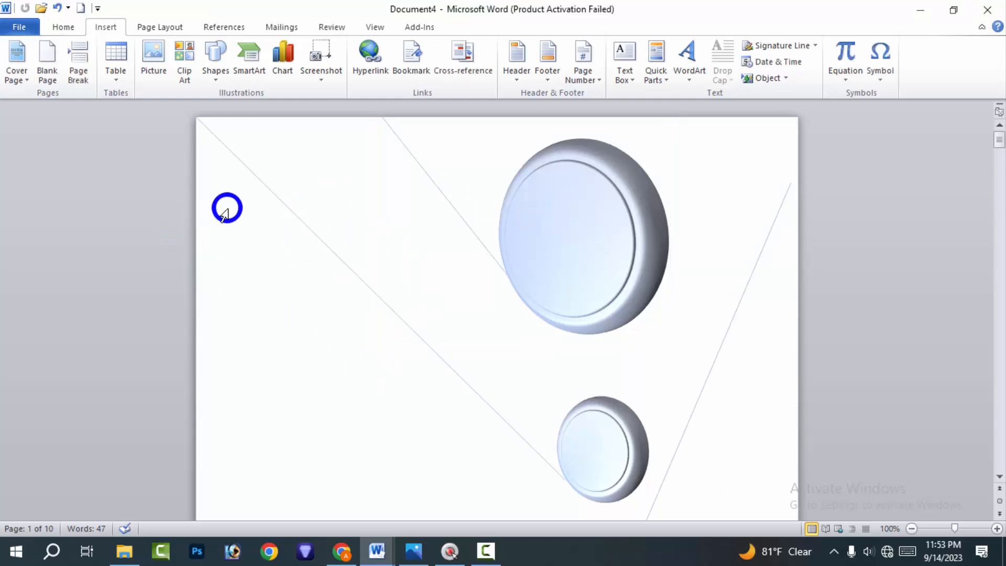
# Remove the current cover page and insert the built-in Transcend cover page design in its place
pyautogui.click(26, 77)
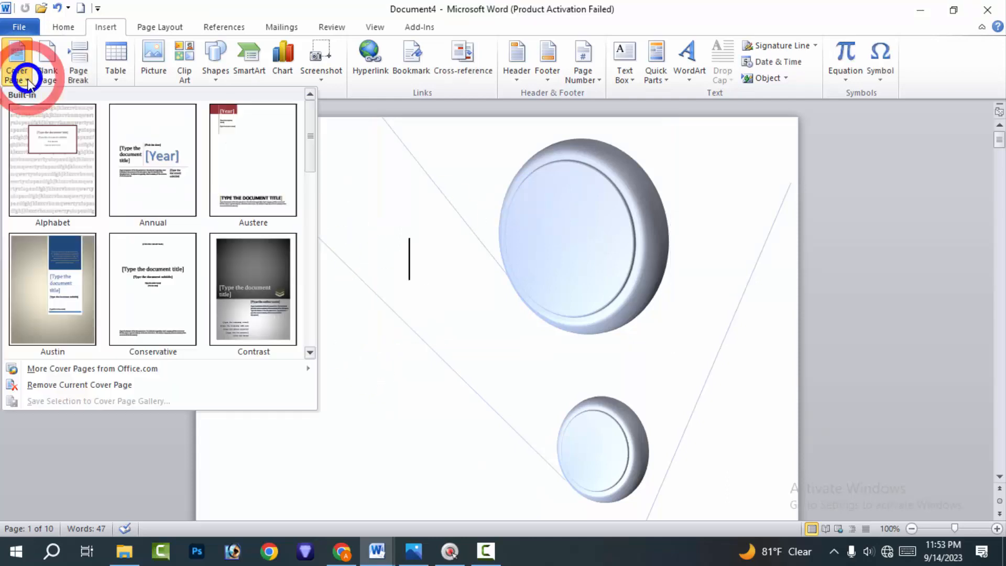
pyautogui.click(151, 384)
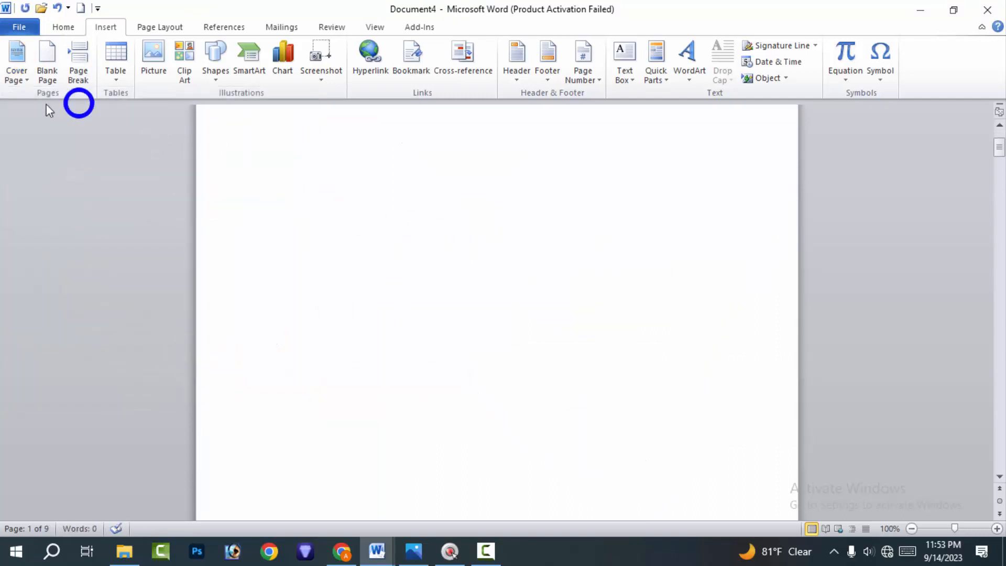
pyautogui.click(26, 69)
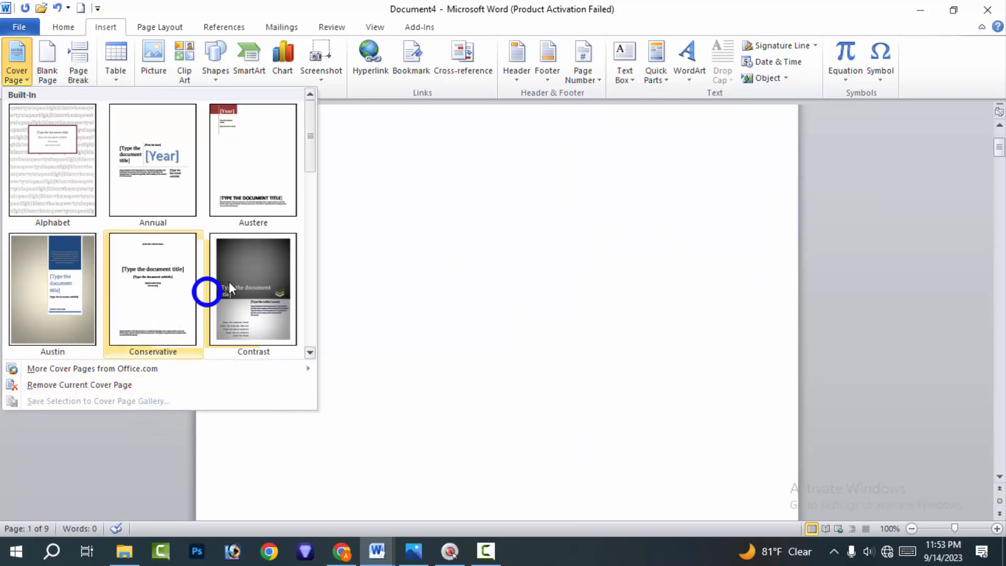
pyautogui.scroll(-5, 209, 288)
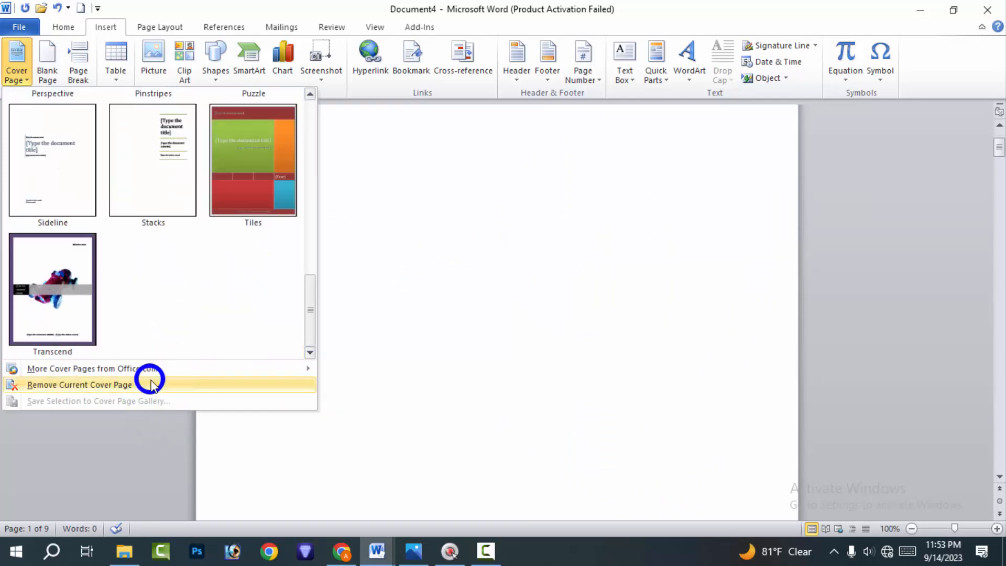
pyautogui.click(101, 348)
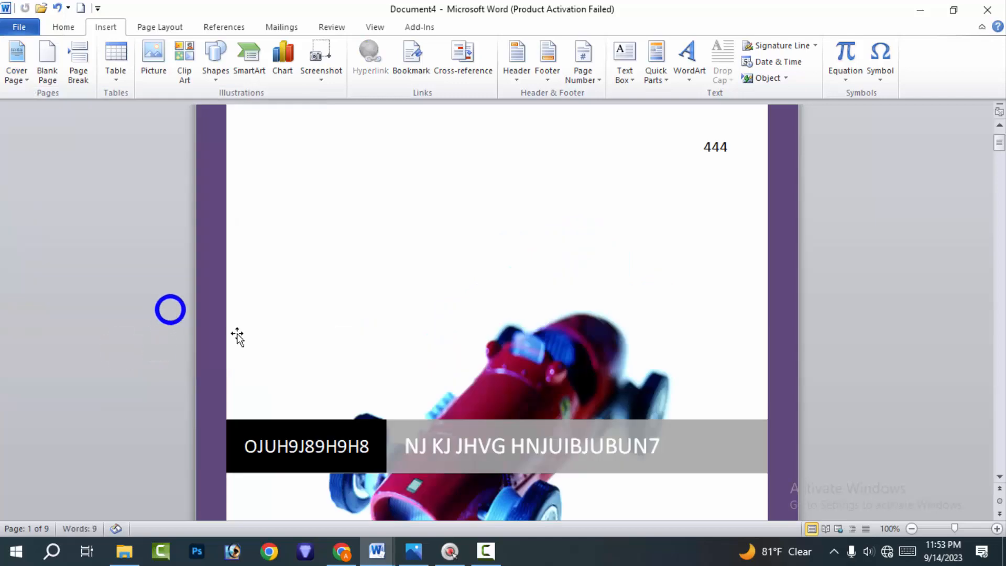
# Move the red car picture on the cover page slightly up and to the right
pyautogui.scroll(-3, 490, 371)
pyautogui.moveTo(543, 306)
pyautogui.mouseDown()
pyautogui.moveTo(548, 250)
pyautogui.moveTo(570, 202)
pyautogui.moveTo(510, 369)
pyautogui.moveTo(568, 246)
pyautogui.moveTo(626, 259)
pyautogui.moveTo(550, 363)
pyautogui.mouseUp()
pyautogui.click(545, 394)
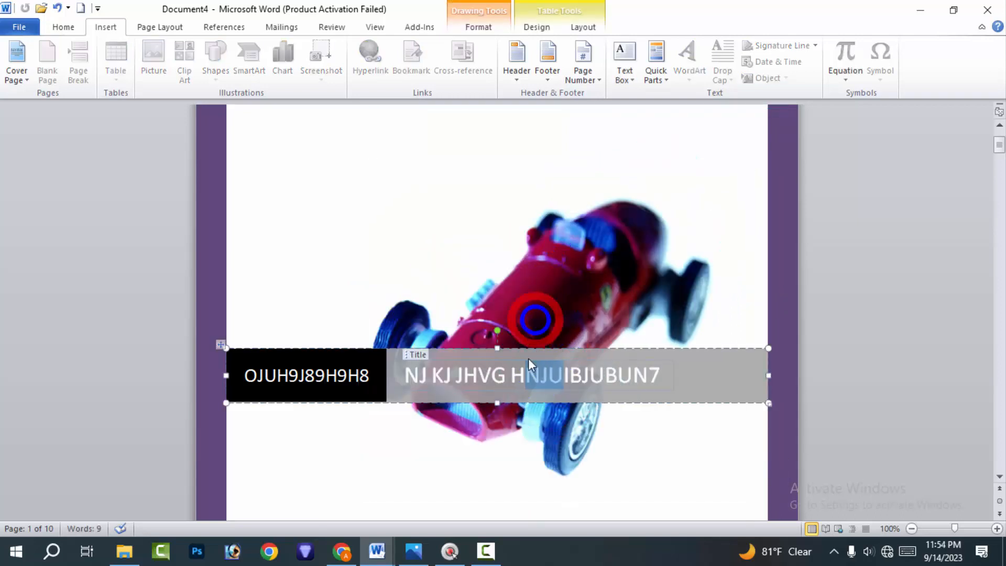
# Review the built-in cover page designs and the formatting options for the cover page's car picture
pyautogui.click(16, 59)
pyautogui.scroll(-5, 101, 173)
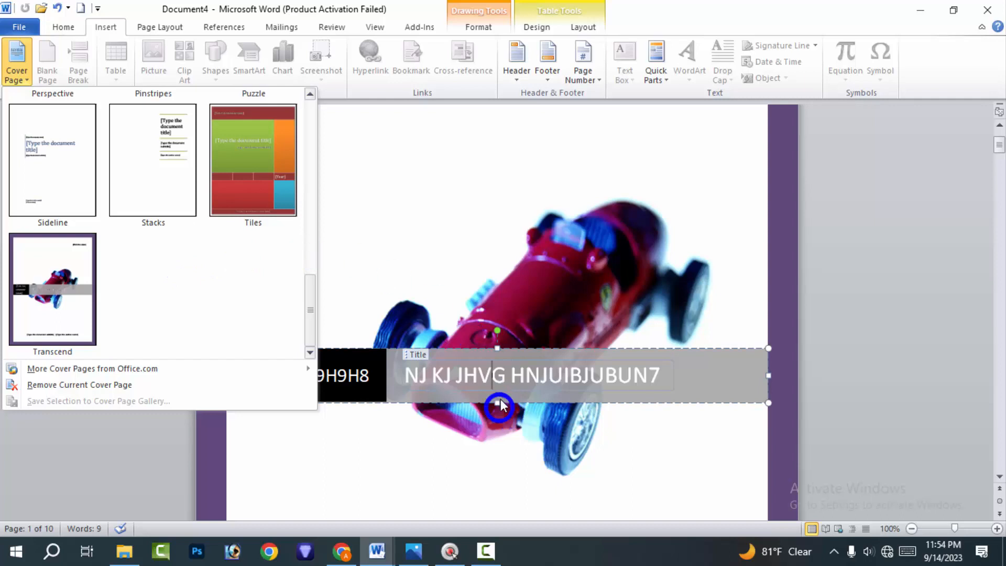
pyautogui.click(527, 379)
pyautogui.click(543, 284)
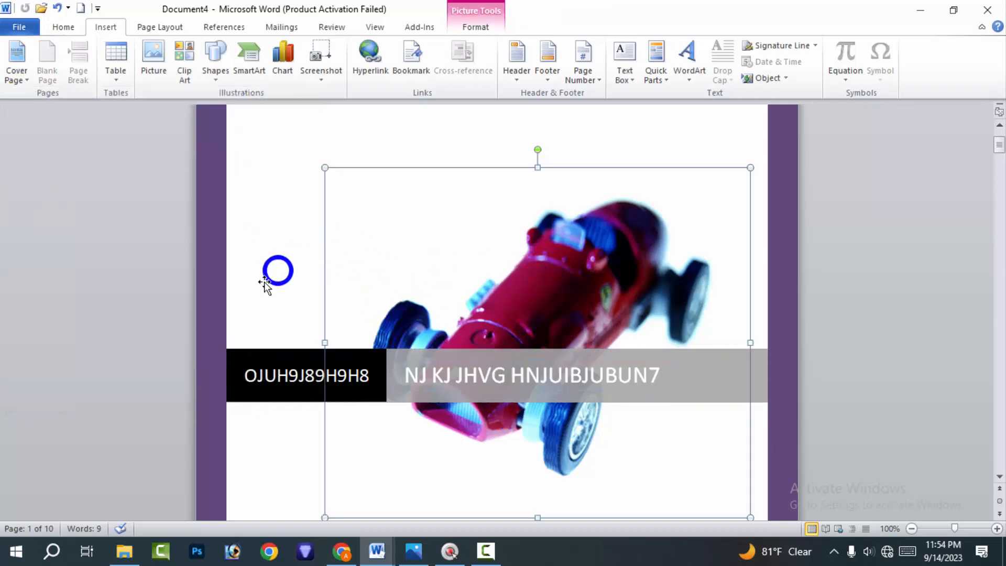
pyautogui.scroll(2, 264, 281)
pyautogui.click(470, 27)
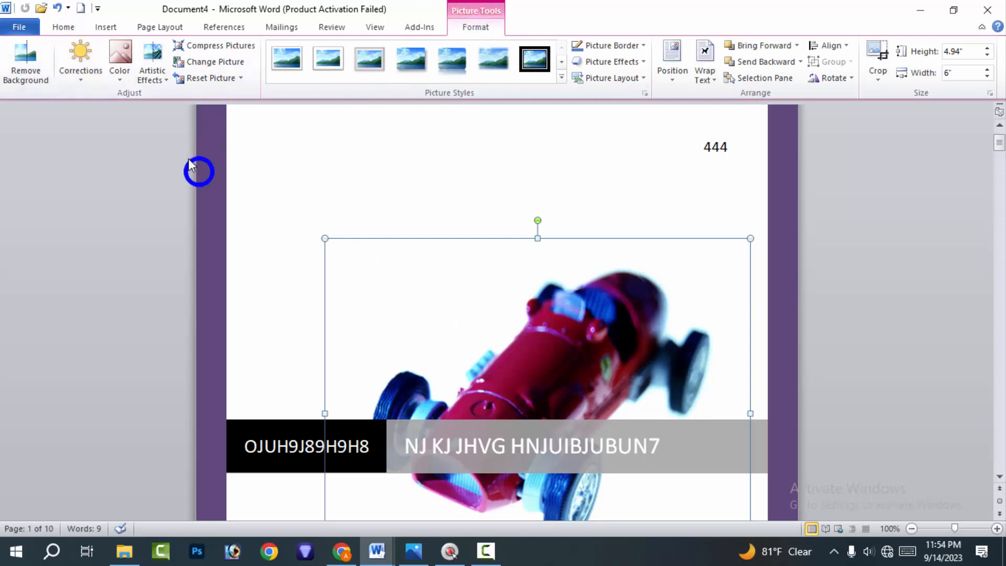
pyautogui.click(63, 27)
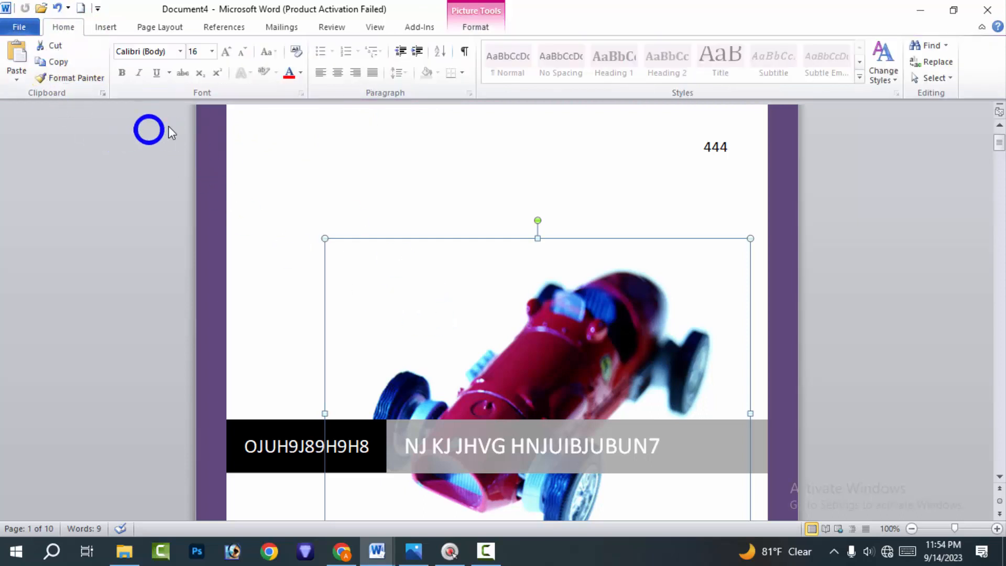
pyautogui.click(93, 25)
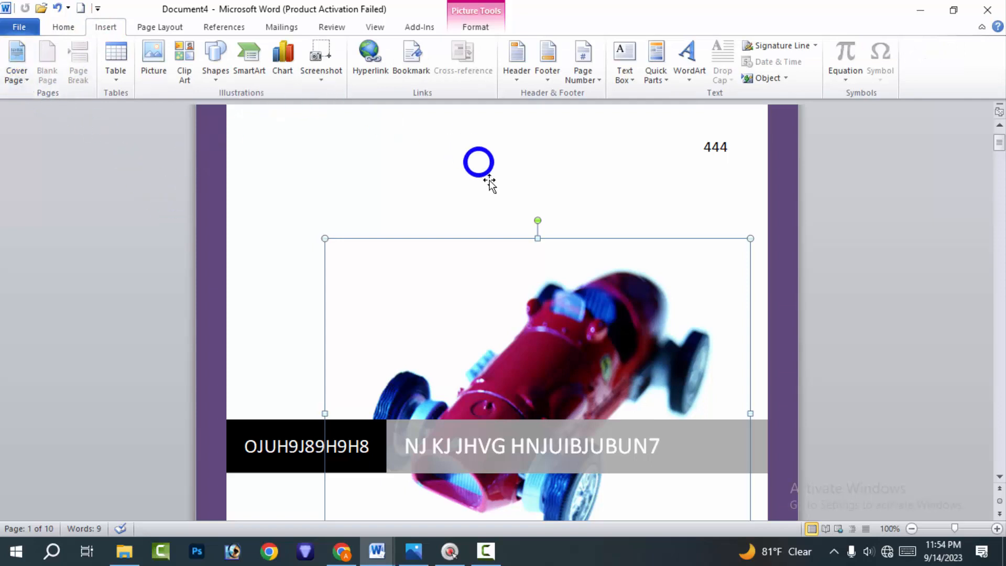
pyautogui.click(421, 319)
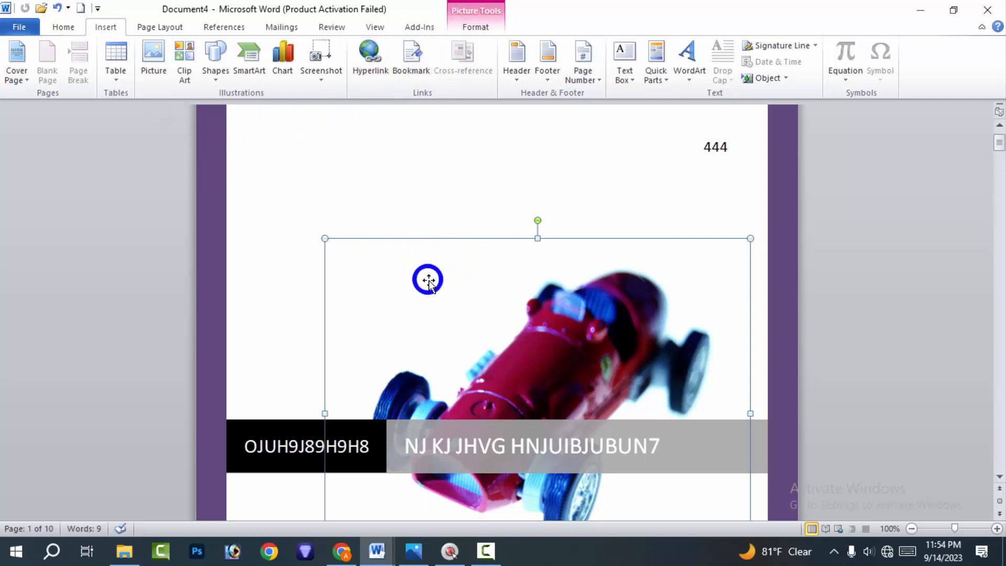
# Try removing the background of the cover page's car picture, and undo the removal
pyautogui.click(471, 32)
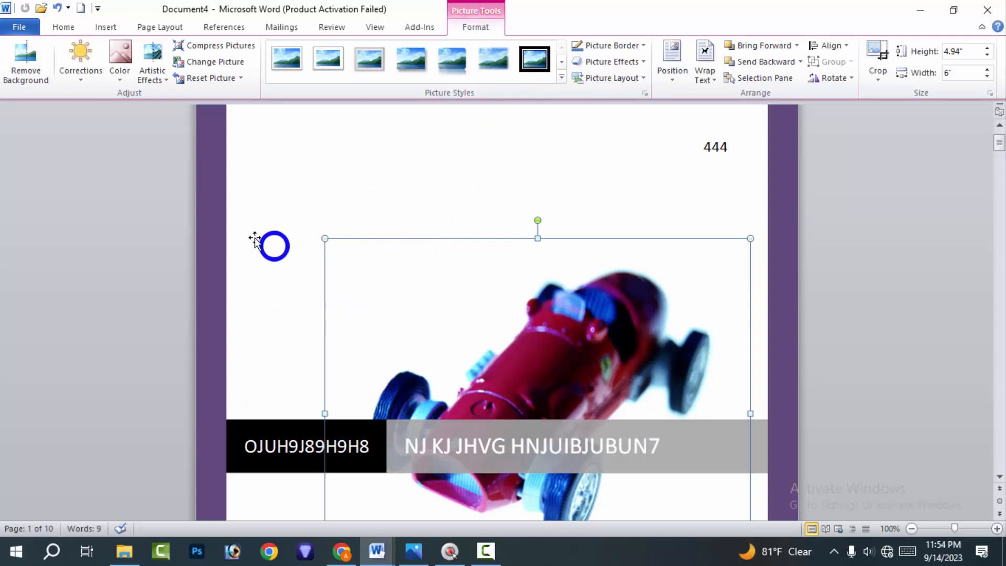
pyautogui.click(25, 57)
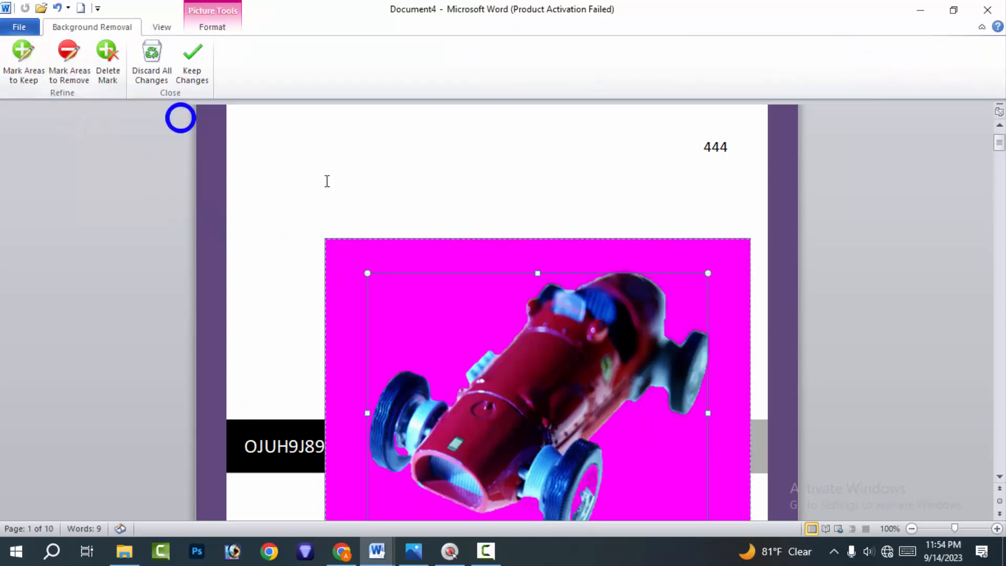
pyautogui.scroll(-5, 574, 369)
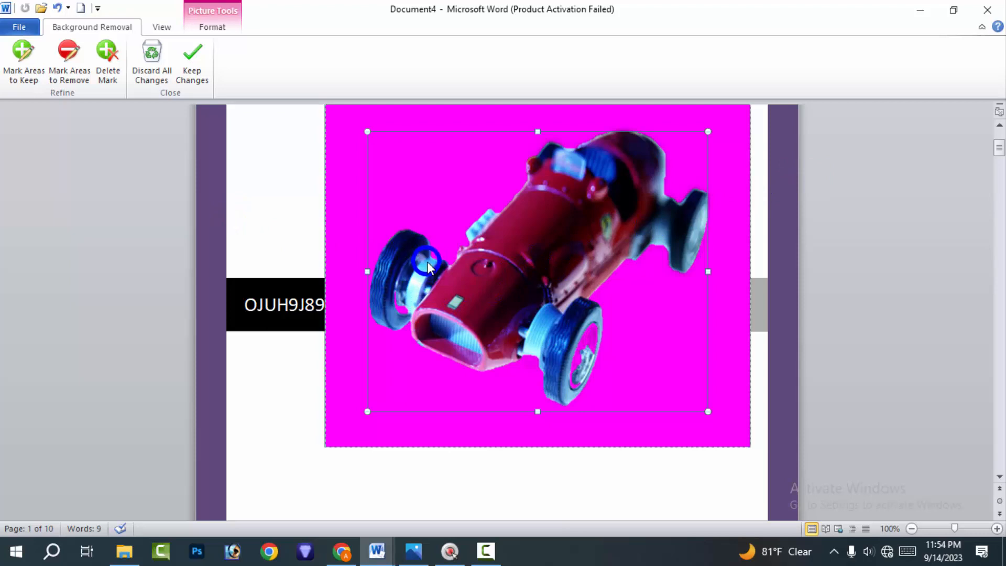
pyautogui.hotkey('ctrl', 'z')
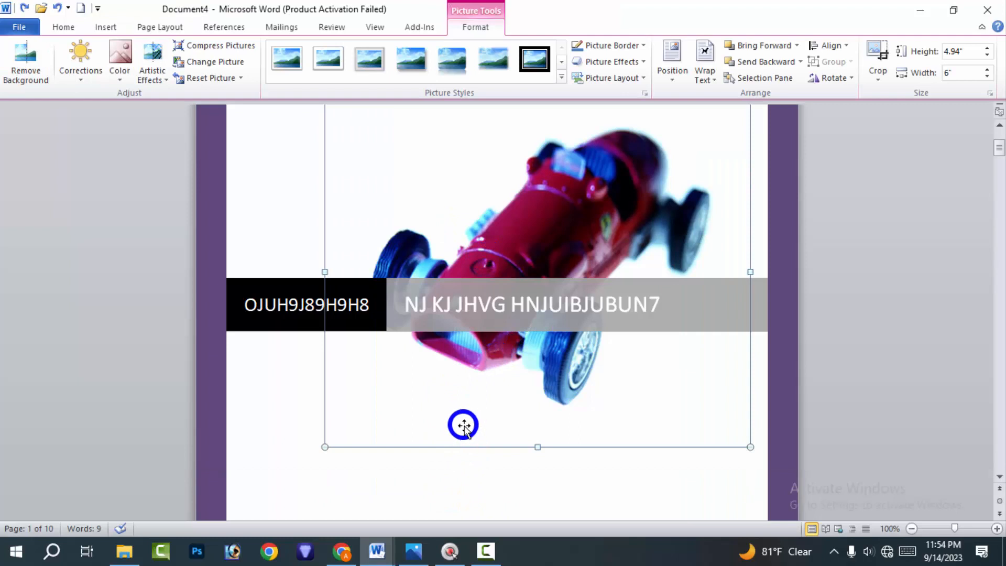
# Apply the +20% brightness, +20% contrast correction to the car picture, and replace it with a darker correction preset
pyautogui.click(81, 74)
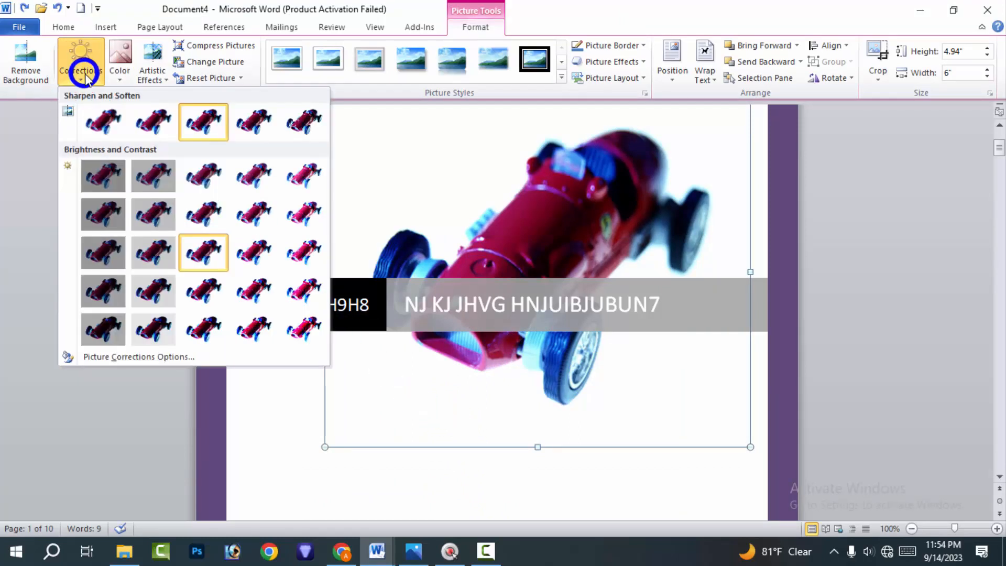
pyautogui.click(241, 291)
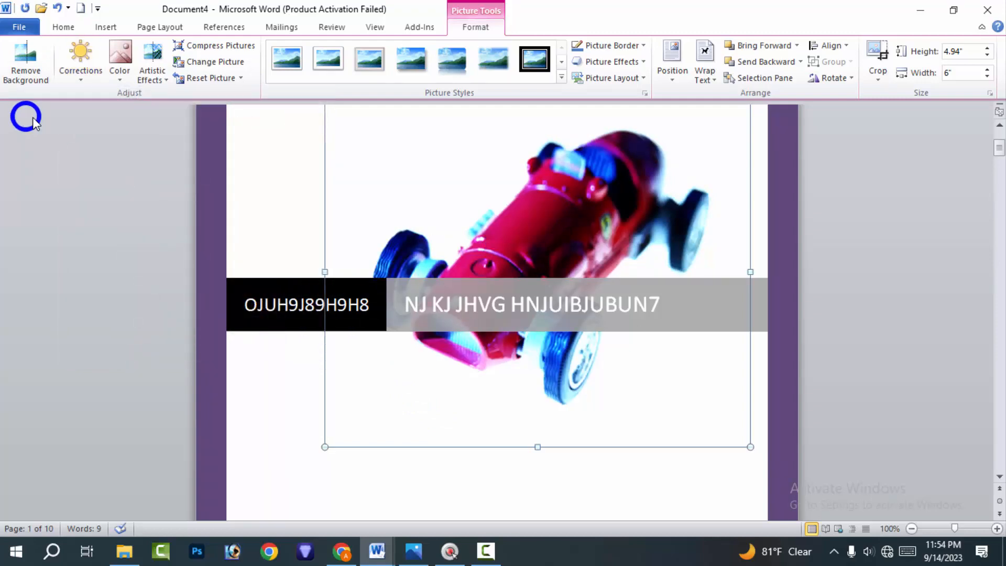
pyautogui.click(73, 62)
pyautogui.click(125, 267)
# Recolor the car picture with the darker green variation and apply the painterly artistic effect that darkens the car to a silhouette
pyautogui.tripleClick(108, 234)
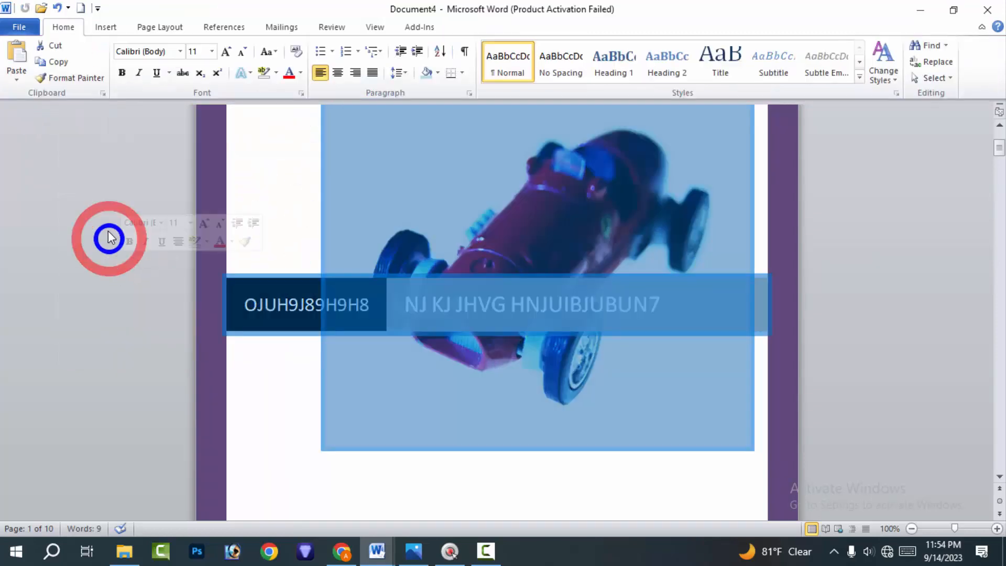
pyautogui.click(104, 28)
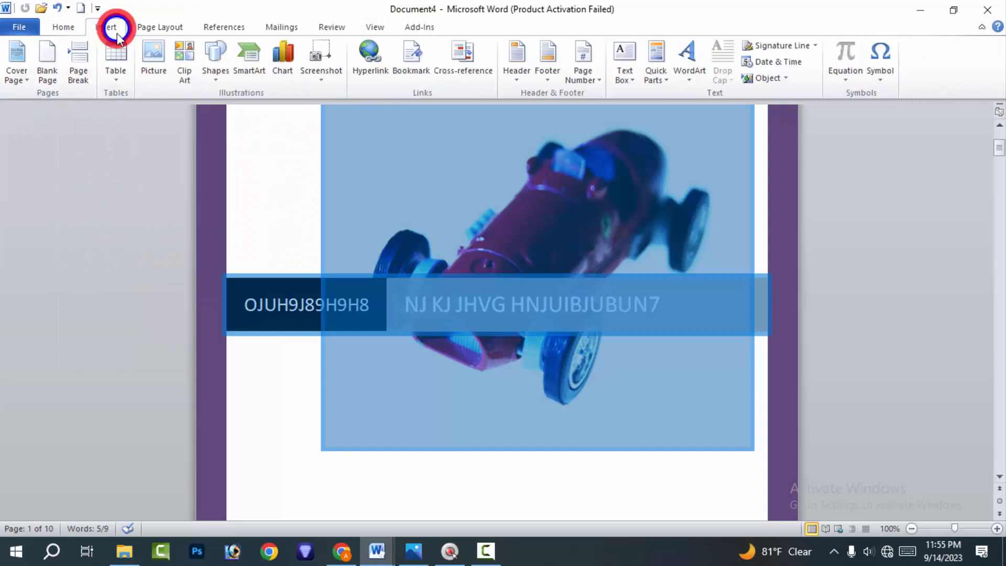
pyautogui.click(512, 6)
pyautogui.click(467, 27)
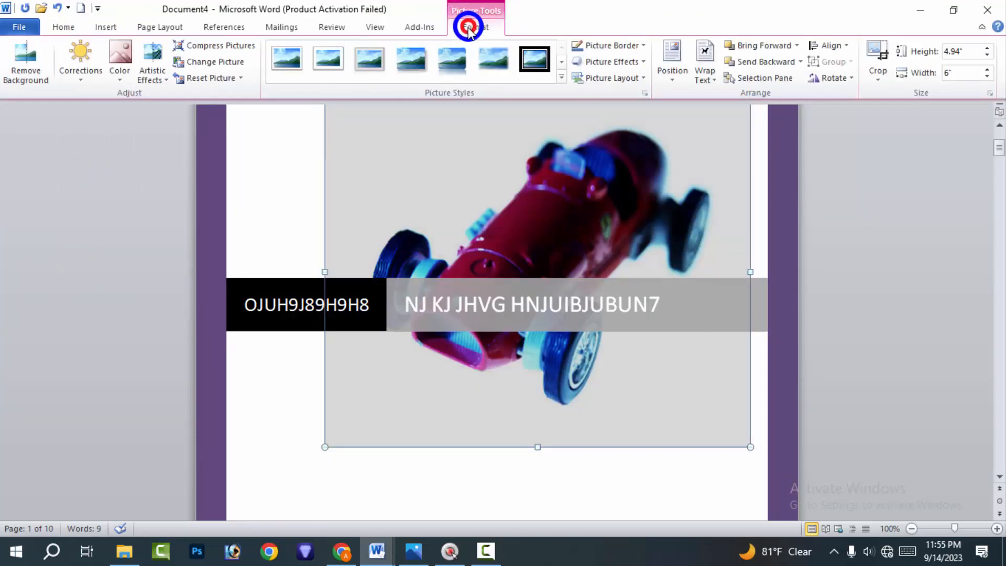
pyautogui.click(130, 82)
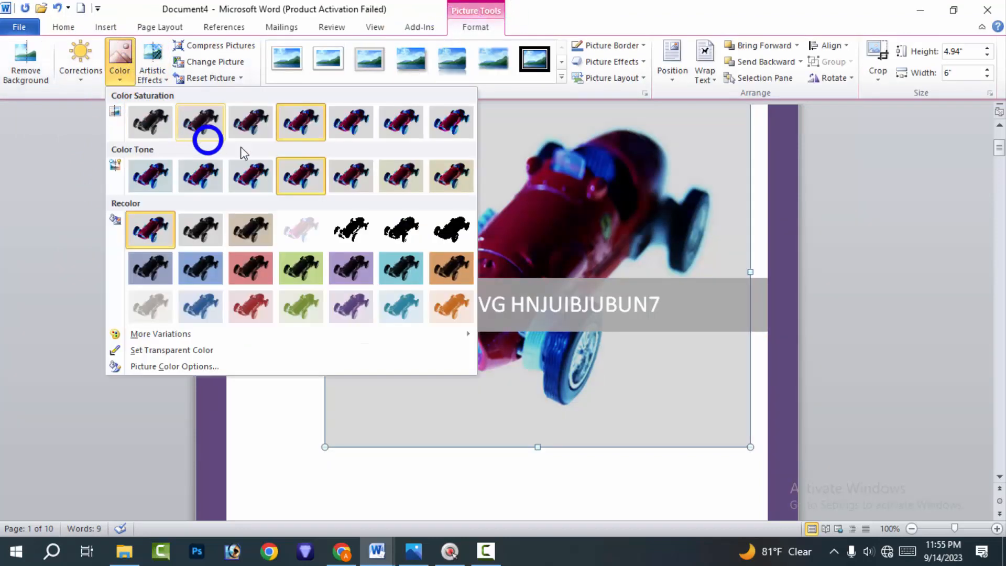
pyautogui.click(297, 282)
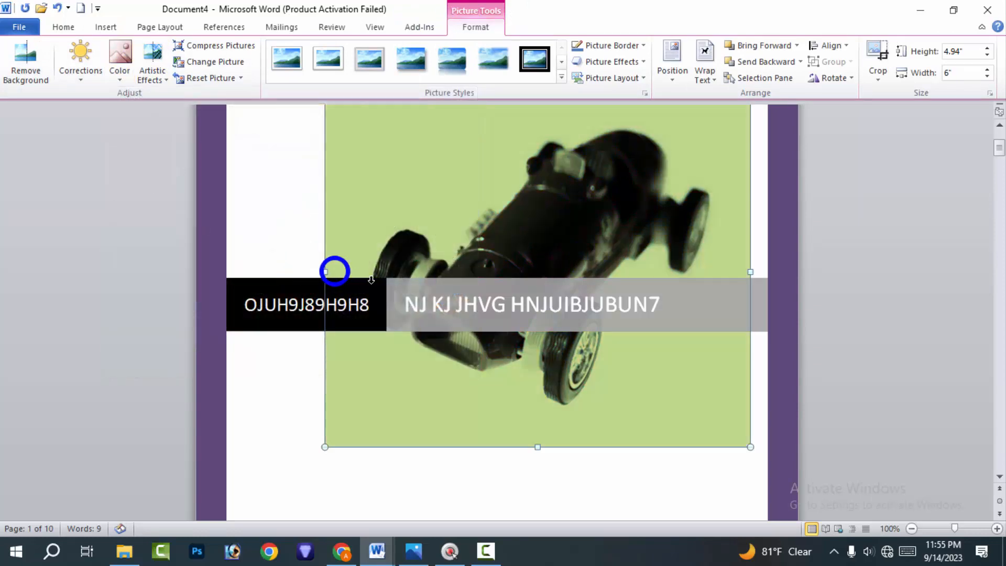
pyautogui.click(152, 63)
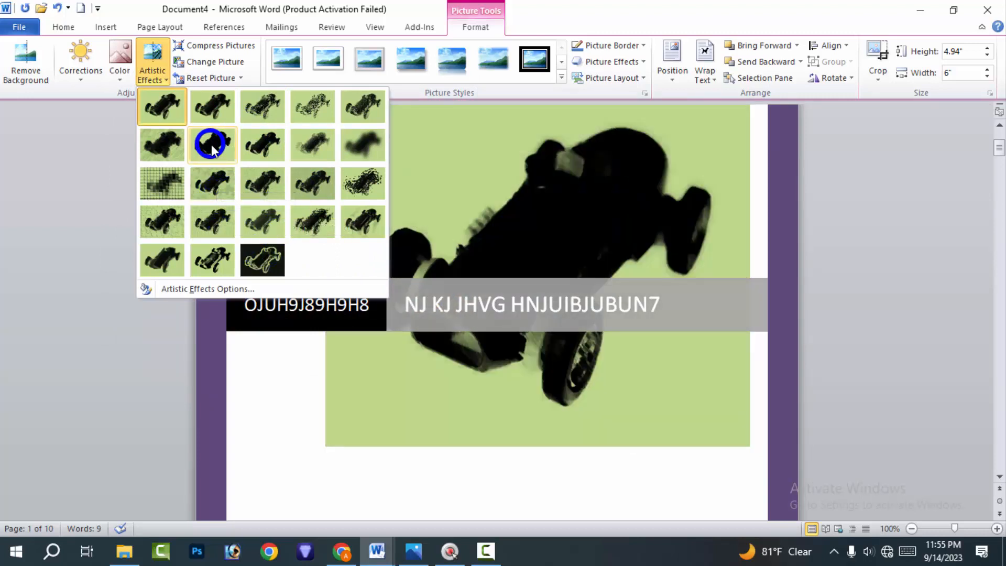
pyautogui.click(212, 145)
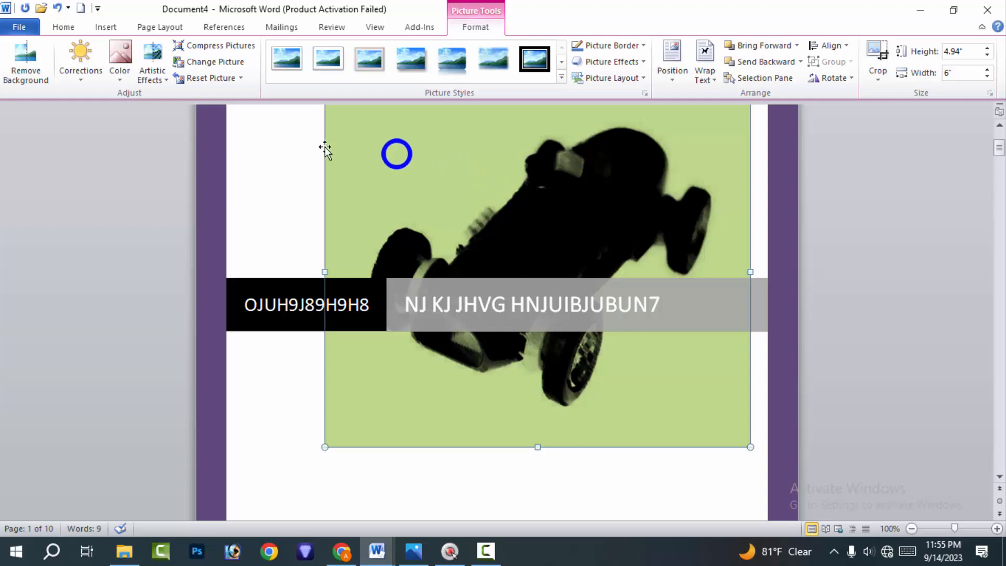
# Compress only the car picture for E-mail (96 ppi), deleting cropped areas, and stretch its left side to a width of about 6.69"
pyautogui.click(244, 45)
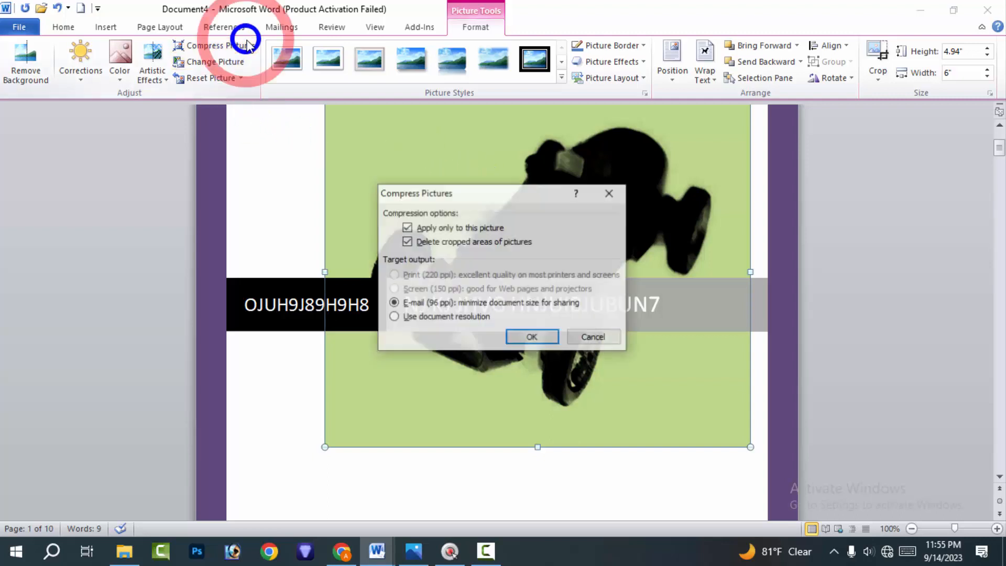
pyautogui.click(534, 337)
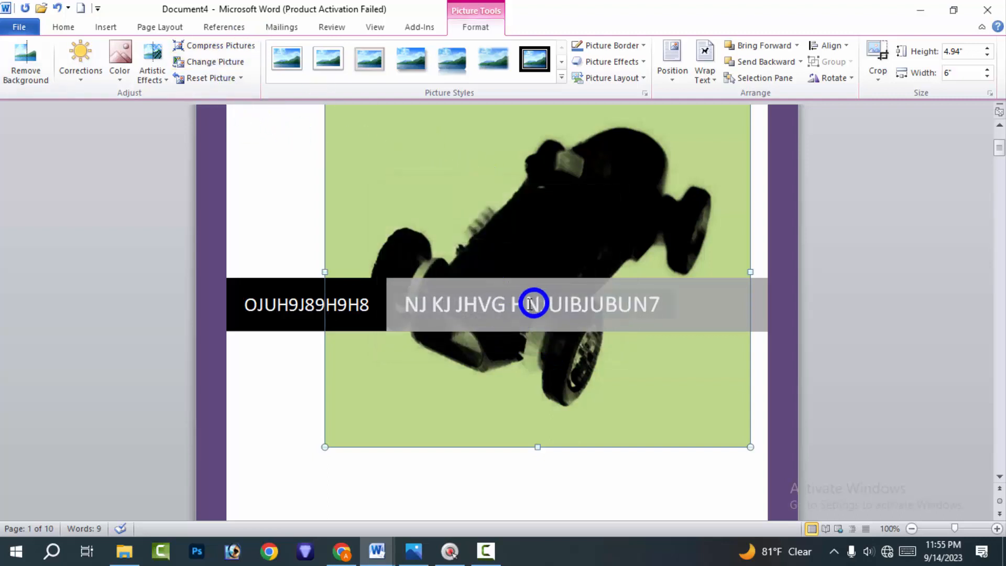
pyautogui.moveTo(324, 271); pyautogui.dragTo(277, 267)
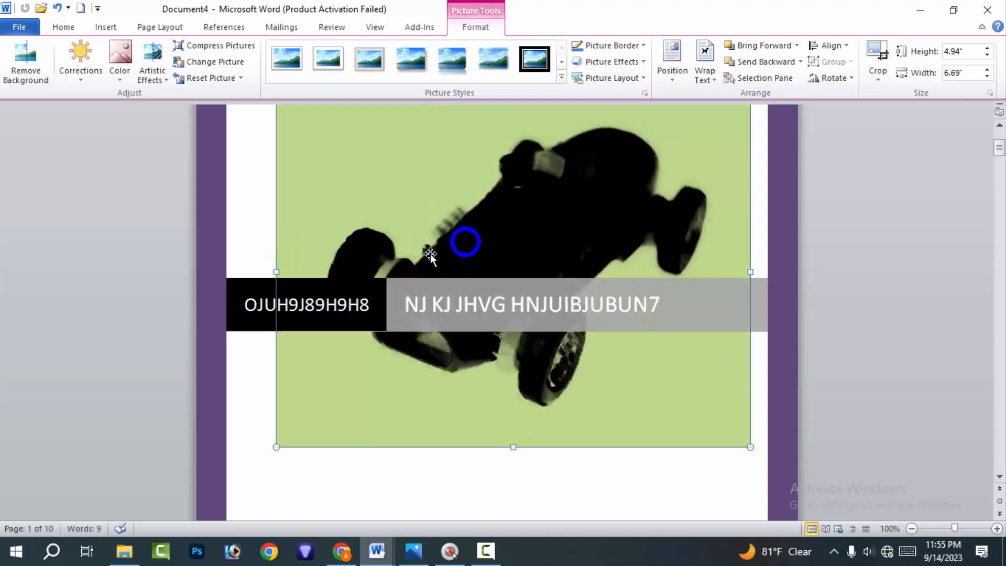
pyautogui.click(217, 63)
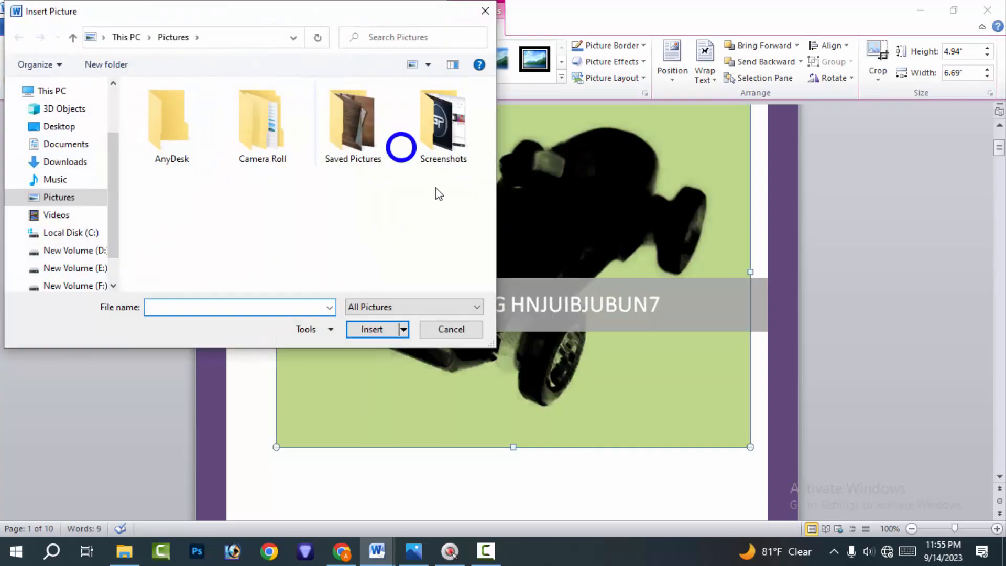
pyautogui.click(455, 329)
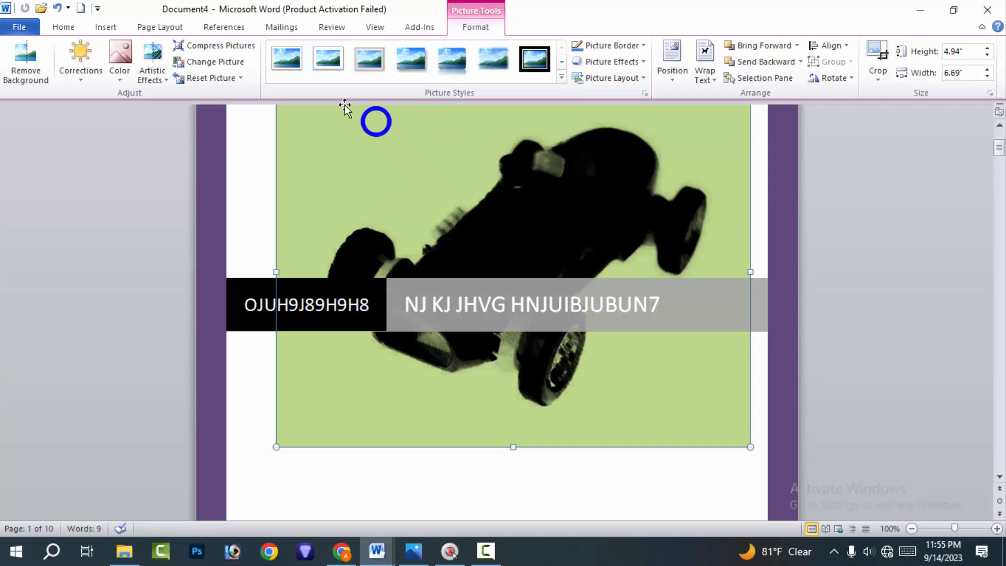
pyautogui.click(231, 62)
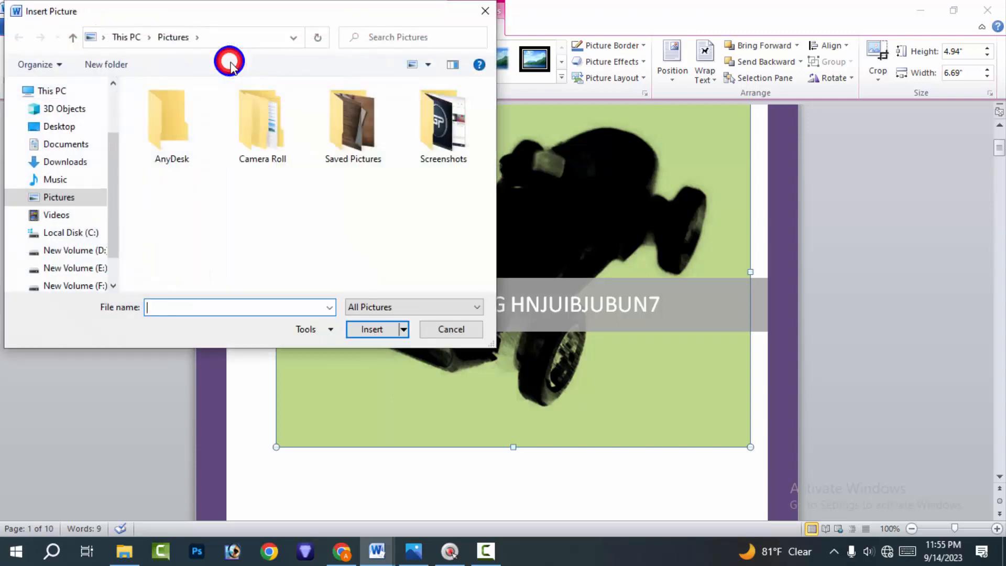
pyautogui.click(448, 328)
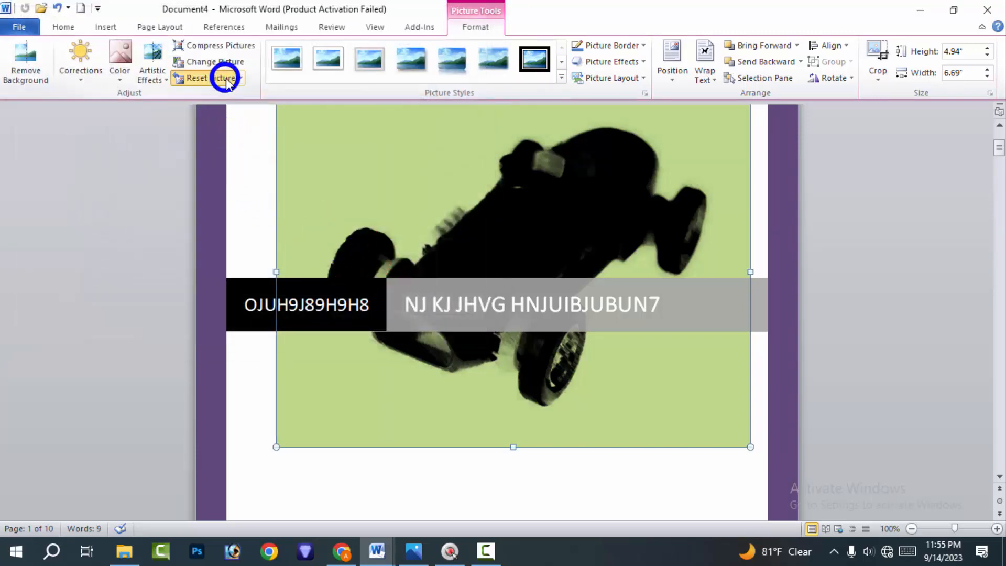
# Reset the car picture's formatting, and try the white-framed and the reflected rounded picture styles on it
pyautogui.click(224, 78)
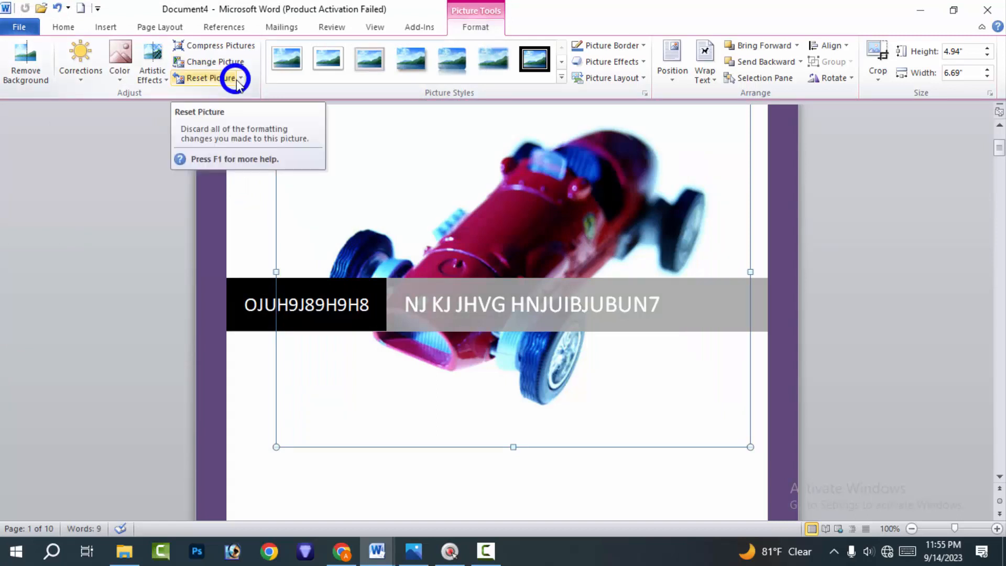
pyautogui.click(397, 165)
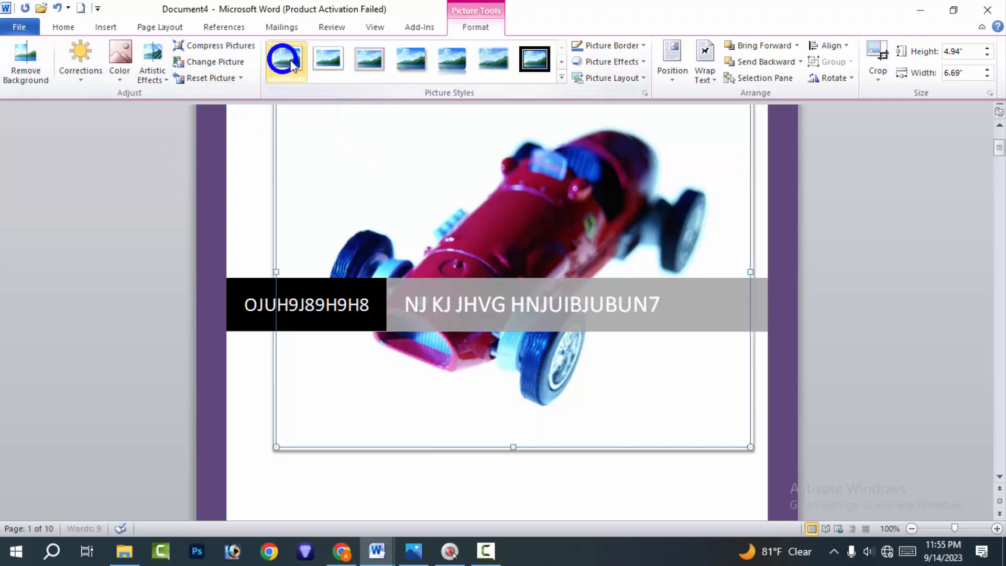
pyautogui.click(328, 54)
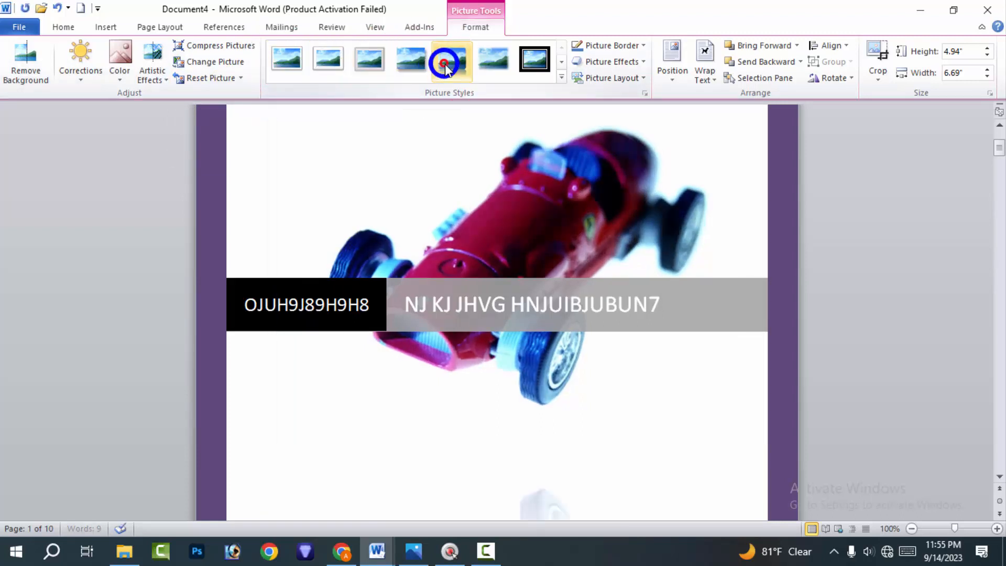
pyautogui.click(452, 67)
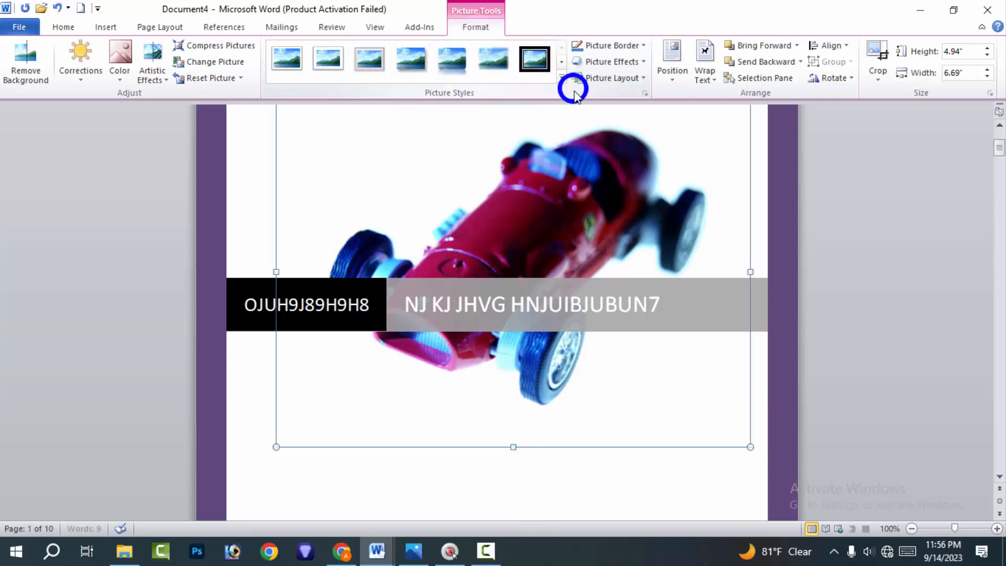
# Try the reflected black rounded frame on the car picture, and apply the metal oval style with a red border instead
pyautogui.click(561, 77)
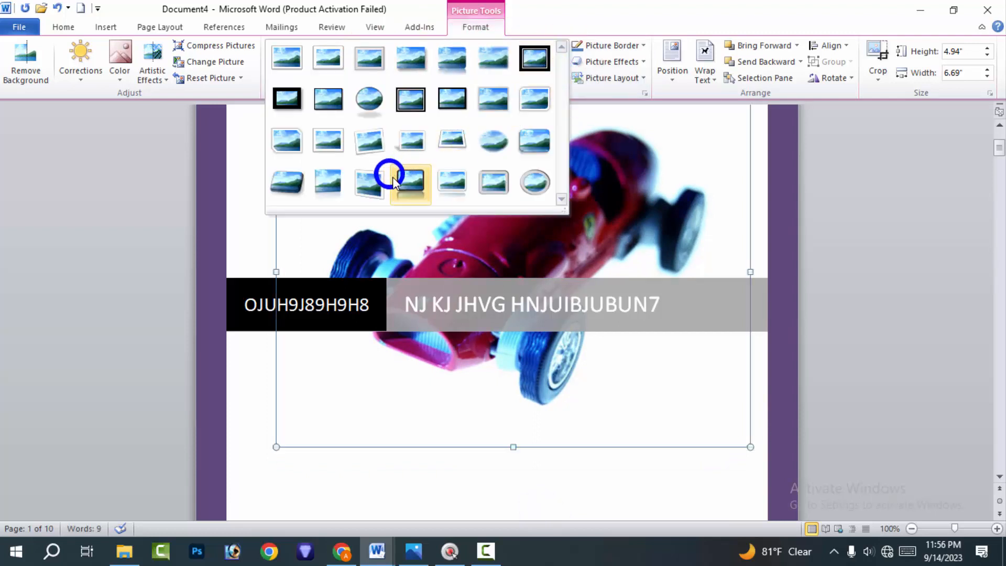
pyautogui.click(412, 177)
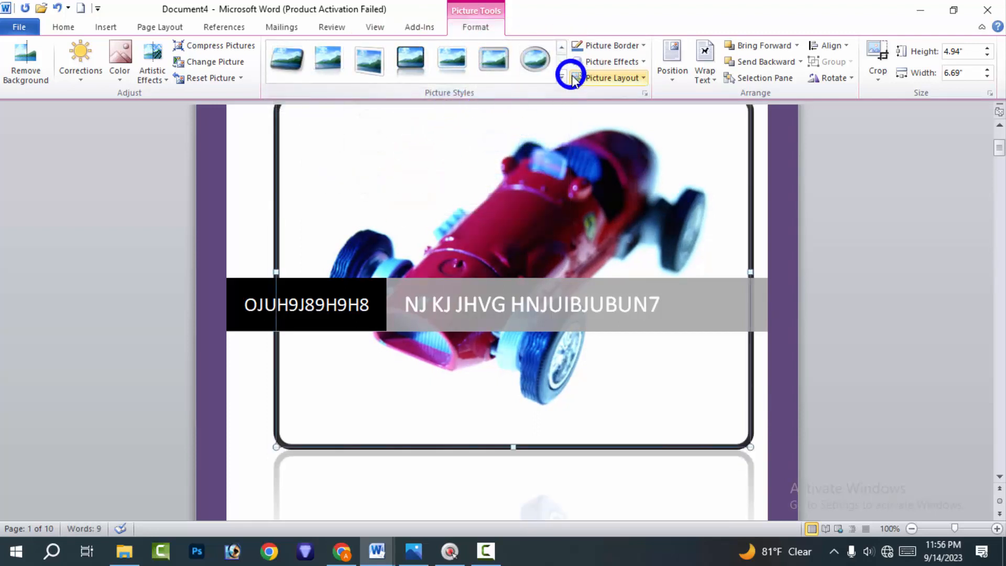
pyautogui.click(541, 63)
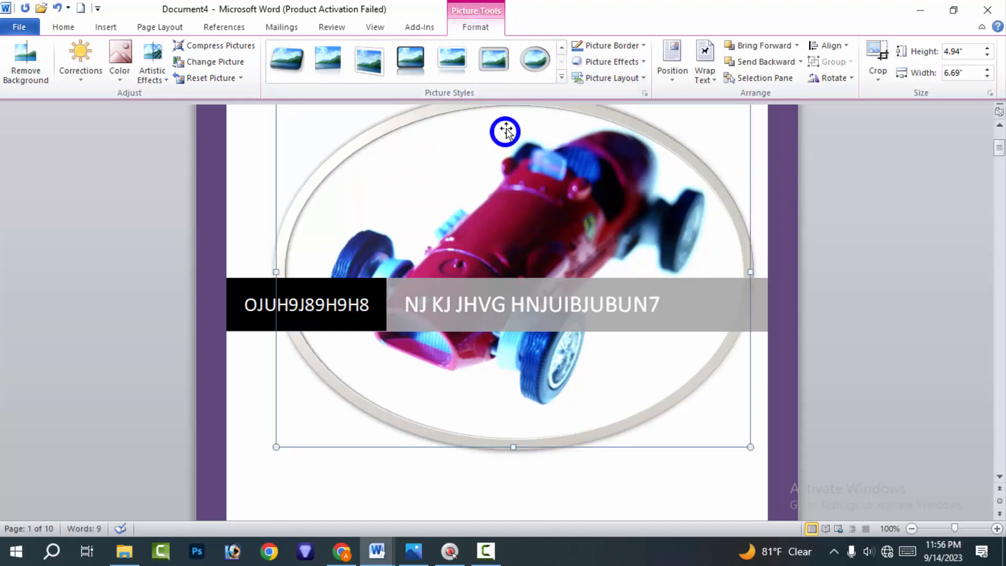
pyautogui.click(586, 47)
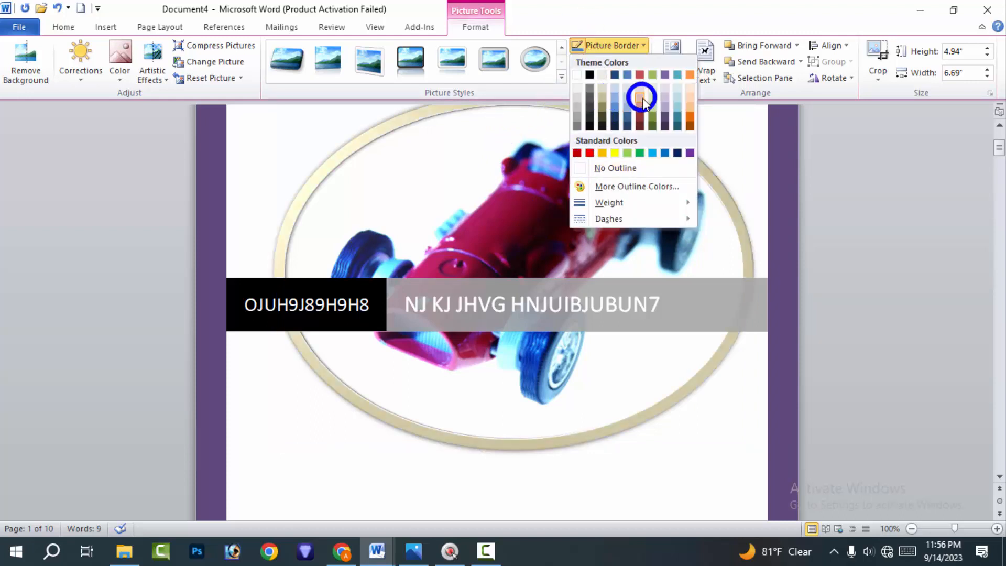
pyautogui.click(589, 152)
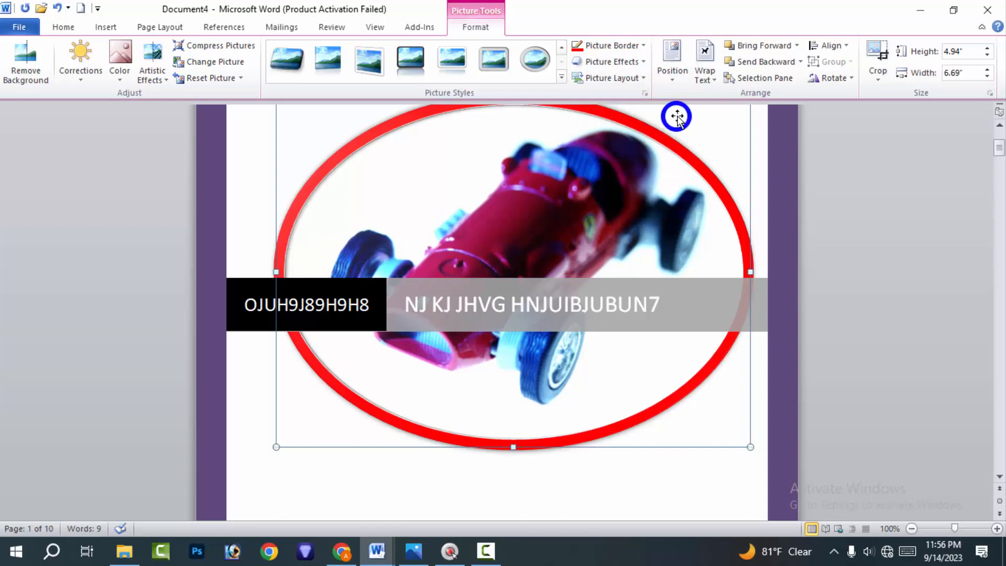
# Apply the third preset effect in the second row to the car picture, and tilt it with the first parallel 3-D rotation
pyautogui.click(594, 63)
pyautogui.moveTo(614, 88)
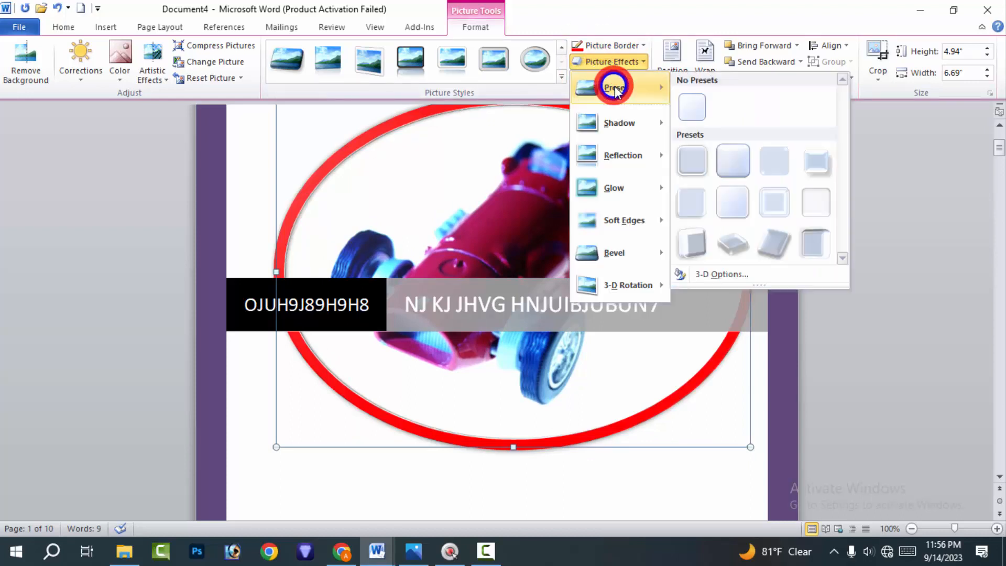
pyautogui.click(771, 209)
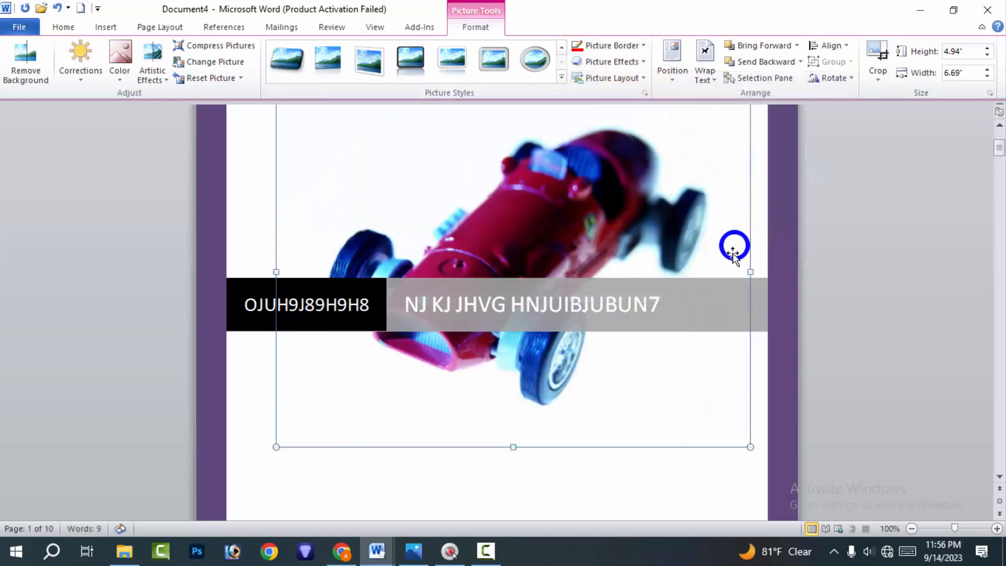
pyautogui.click(597, 61)
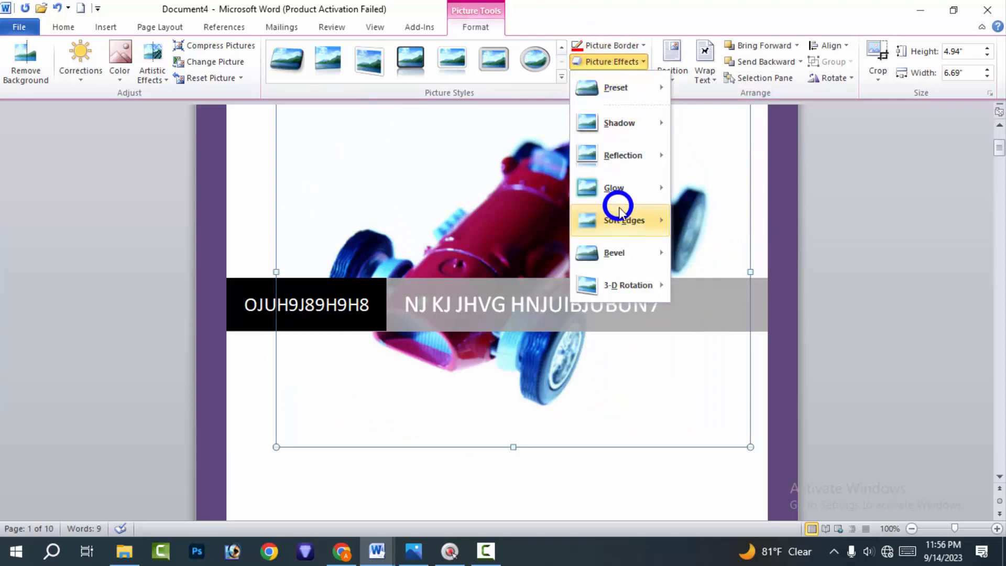
pyautogui.moveTo(607, 280)
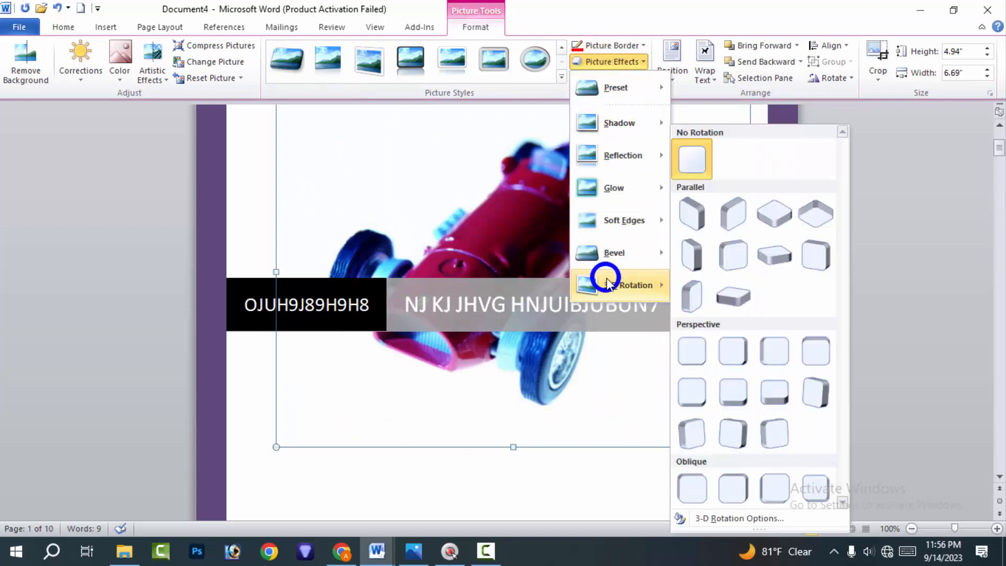
pyautogui.click(699, 217)
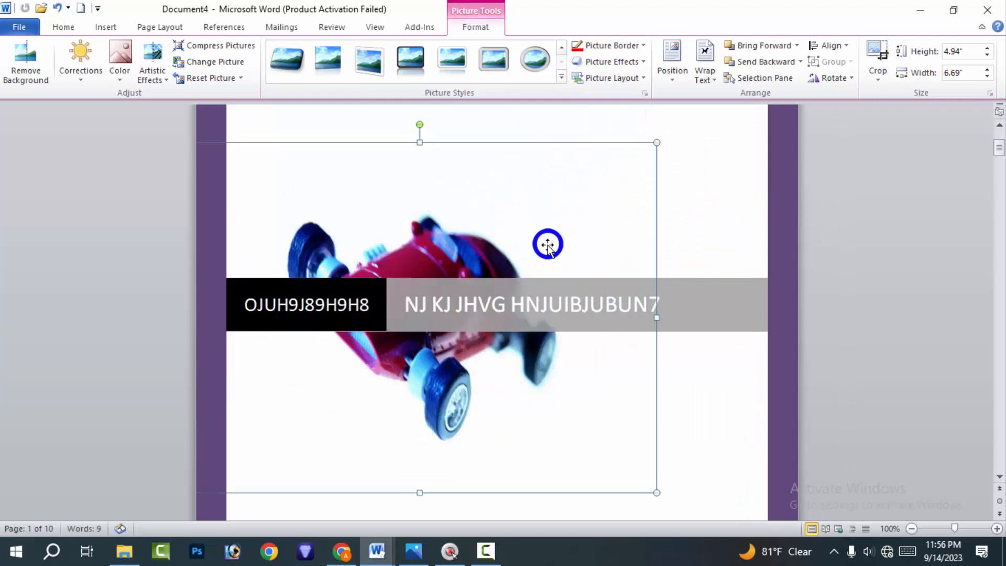
# Crop the car picture from its upper-right corner to about 3.87" high by 4.31" wide, and shift the image within the crop area
pyautogui.click(882, 68)
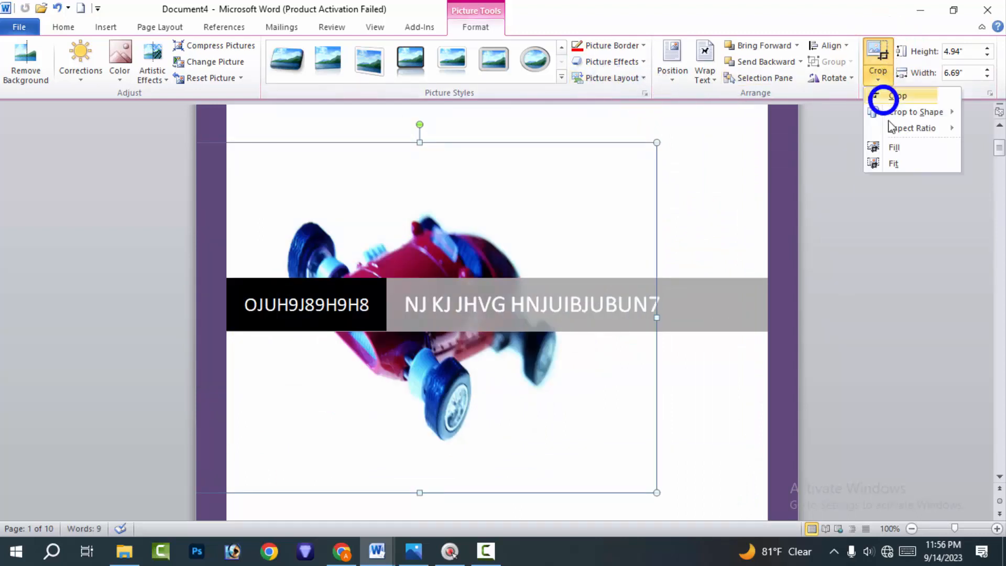
pyautogui.click(900, 94)
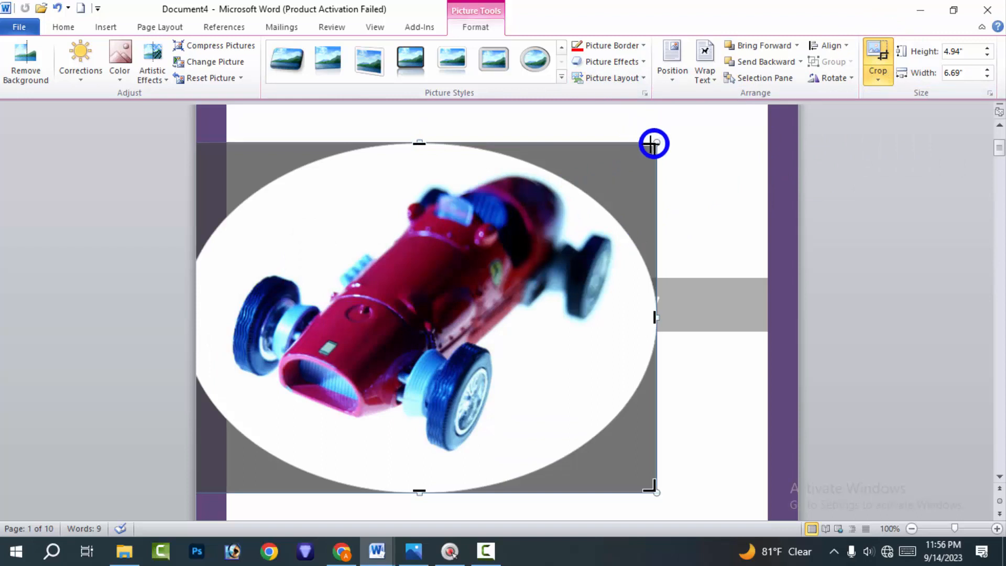
pyautogui.moveTo(653, 144); pyautogui.dragTo(471, 225)
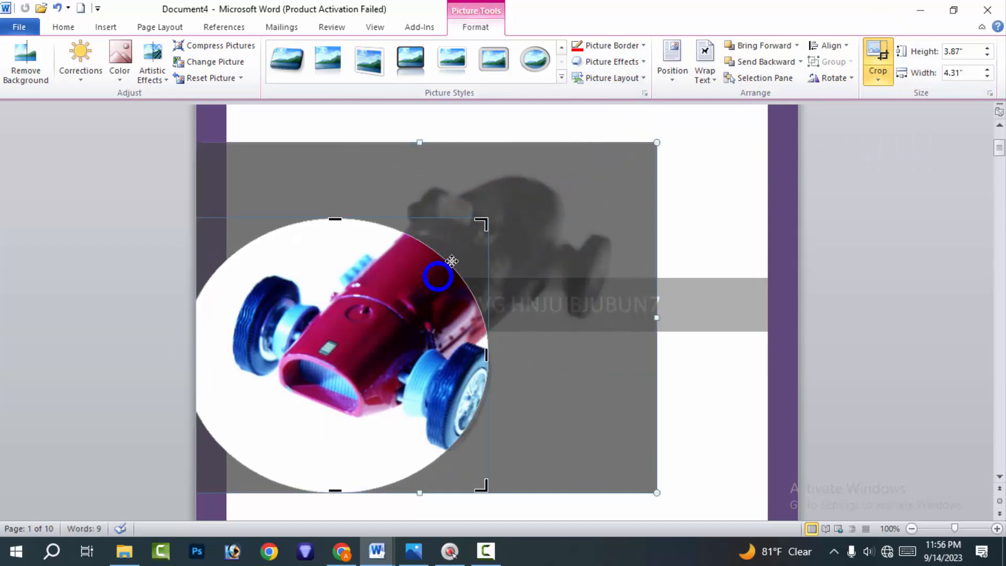
pyautogui.moveTo(451, 260)
pyautogui.mouseDown()
pyautogui.moveTo(505, 247)
pyautogui.moveTo(370, 330)
pyautogui.moveTo(649, 220)
pyautogui.moveTo(472, 310)
pyautogui.moveTo(415, 283)
pyautogui.moveTo(439, 277)
pyautogui.mouseUp()
pyautogui.click(591, 169)
pyautogui.click(385, 346)
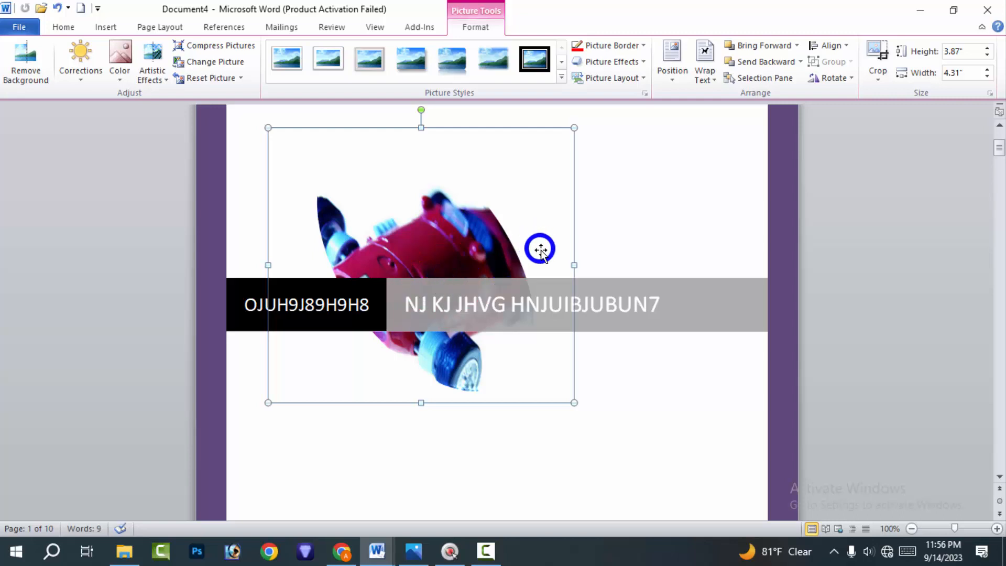
# Move the cropped car picture higher on the cover page, so it sits mostly above the title band
pyautogui.scroll(5, 631, 314)
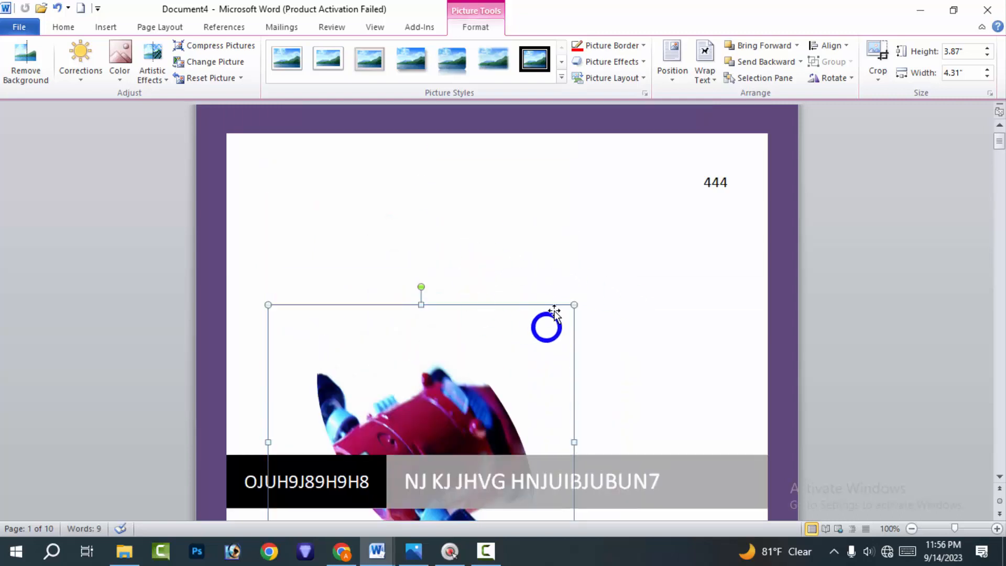
pyautogui.click(677, 287)
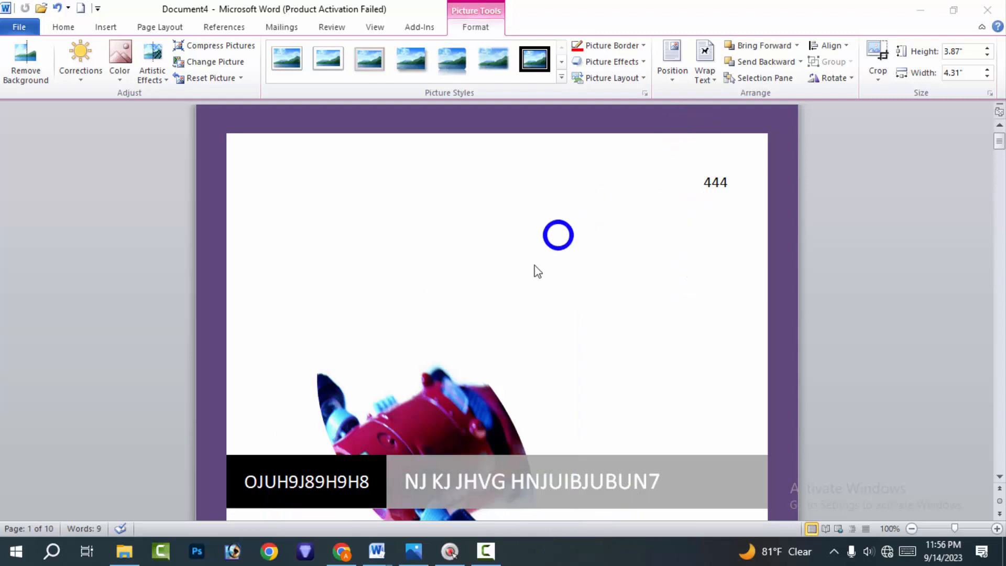
pyautogui.moveTo(441, 429); pyautogui.dragTo(492, 330)
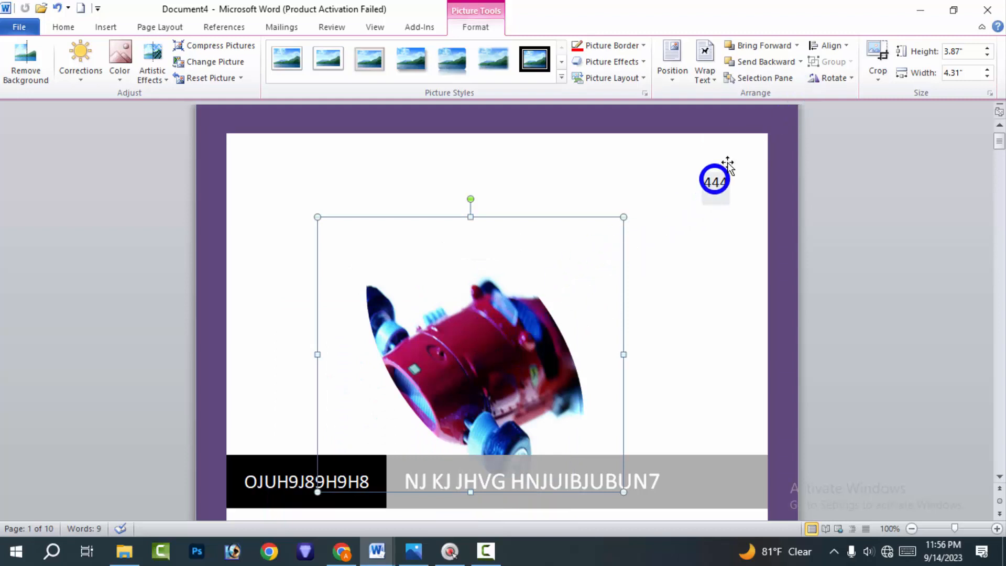
# Align the car picture to the center of the margins, and change its alignment to left
pyautogui.click(828, 48)
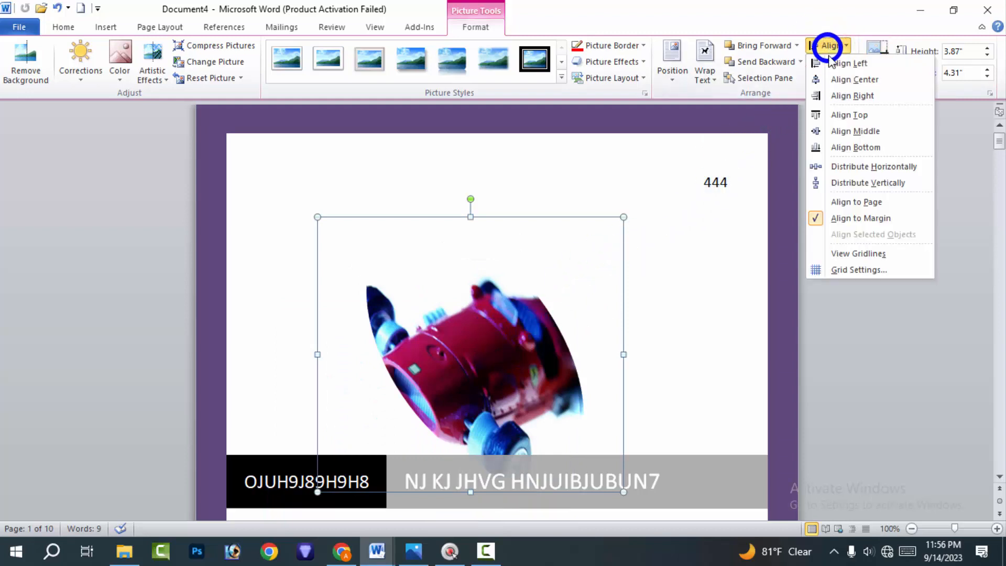
pyautogui.click(854, 81)
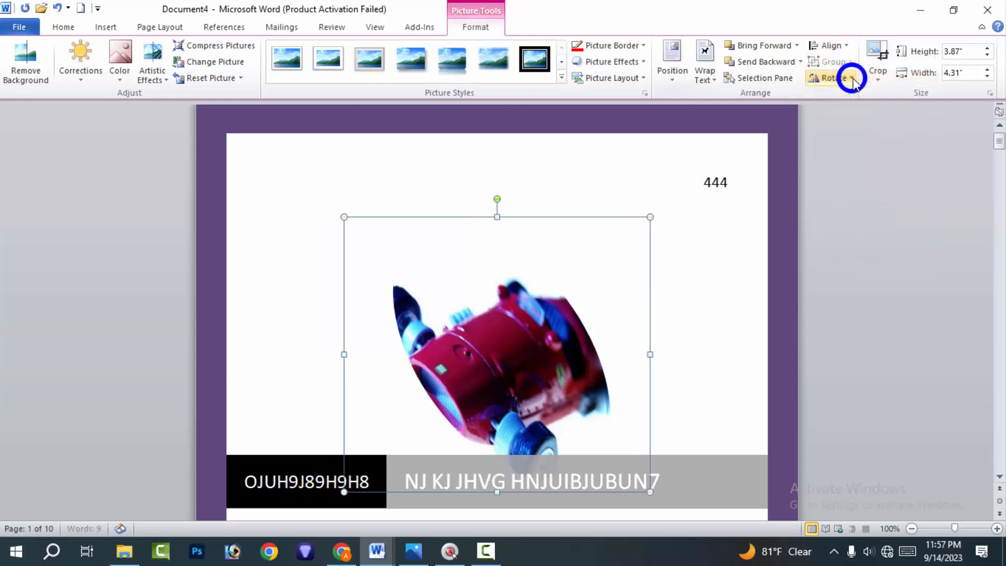
pyautogui.click(828, 45)
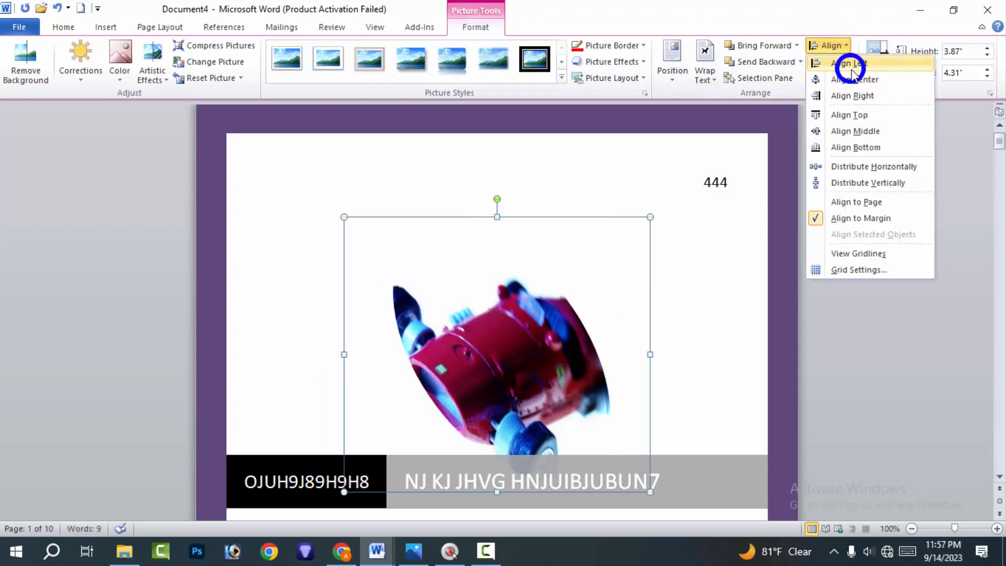
pyautogui.click(850, 67)
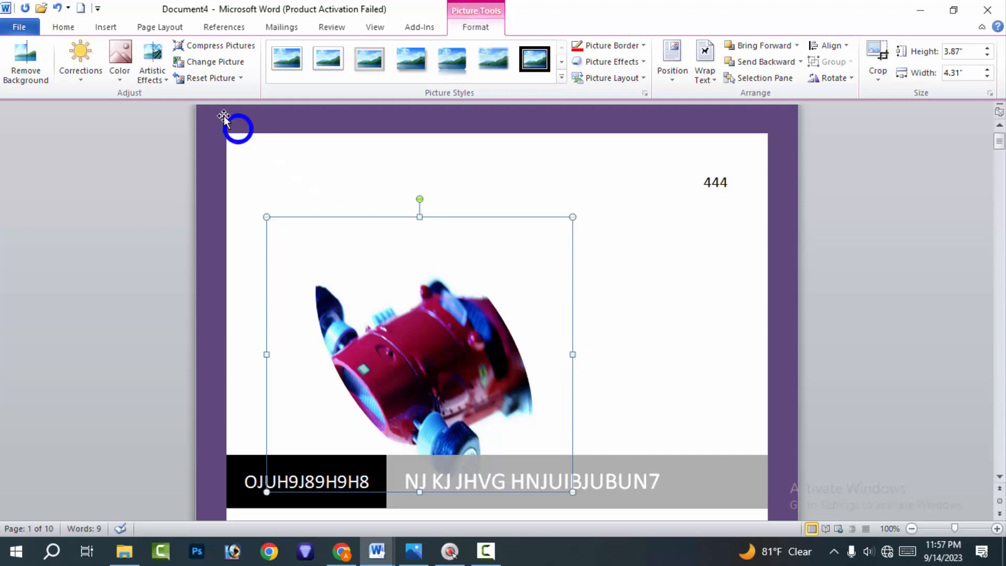
pyautogui.click(119, 25)
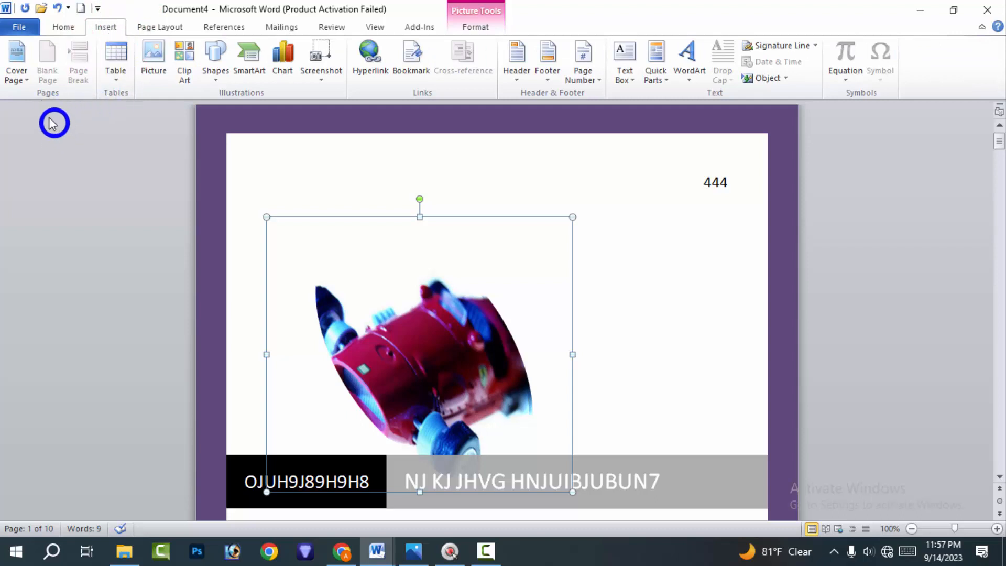